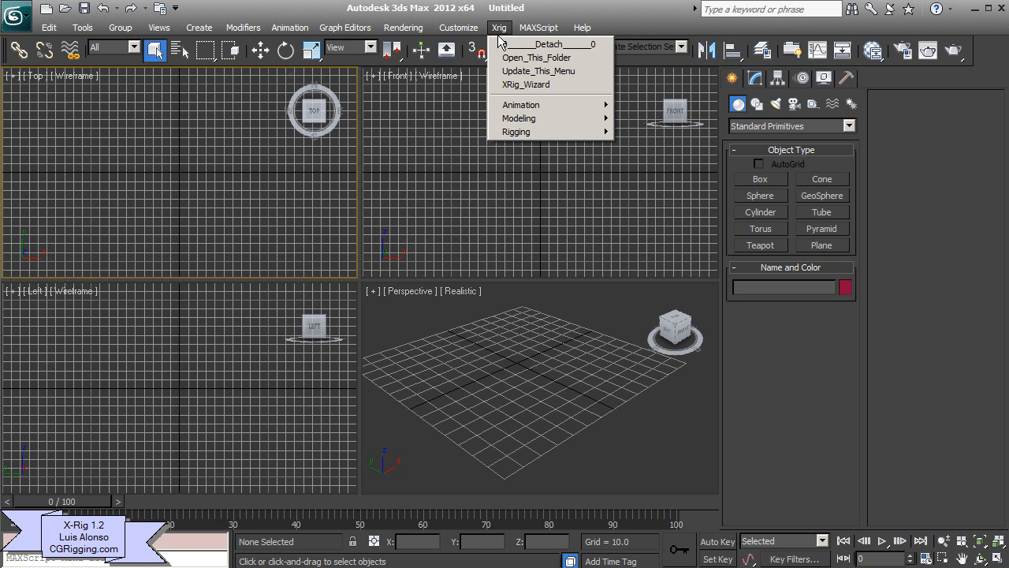
Create the components of a BipedalHuman rig named Bob with the X-Rig Wizard and close the wizard
click(512, 84)
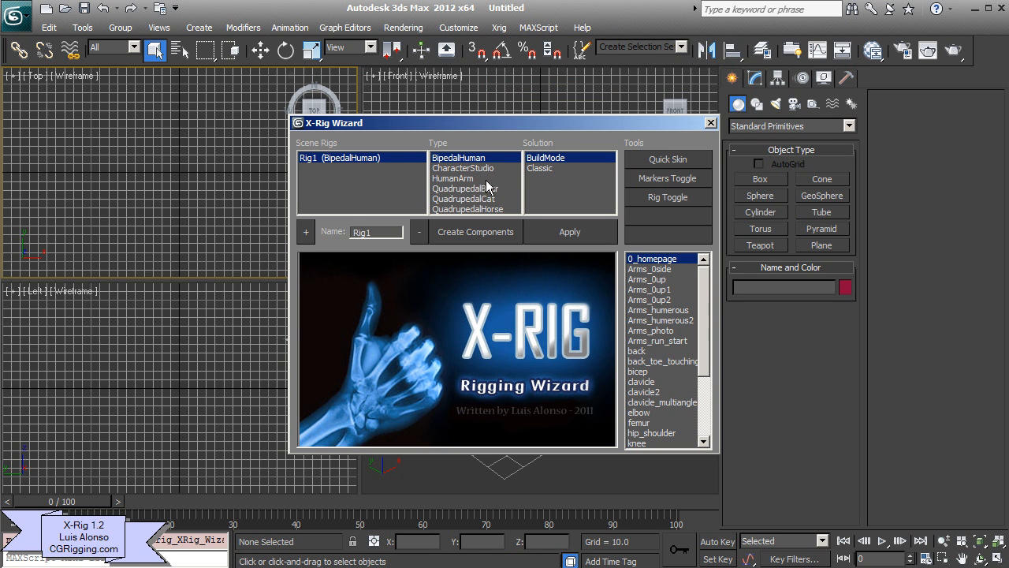
drag(466, 130, 216, 101)
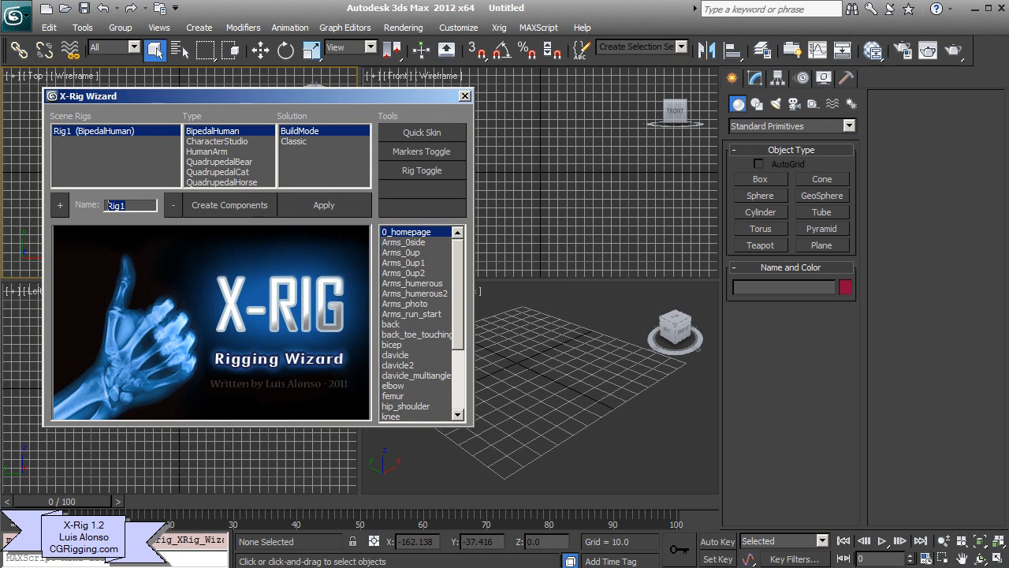
text(Bob)
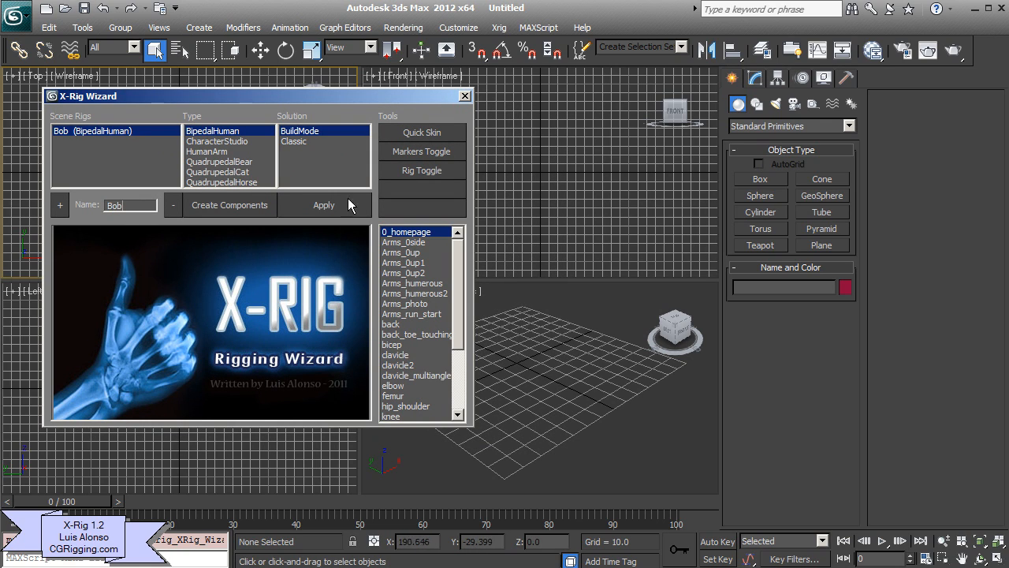
click(224, 208)
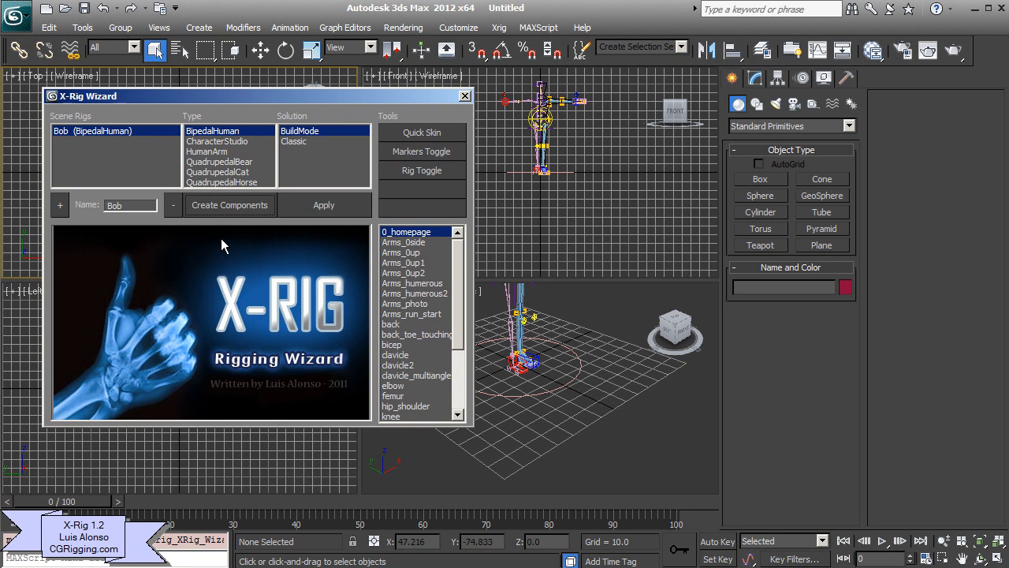
click(464, 95)
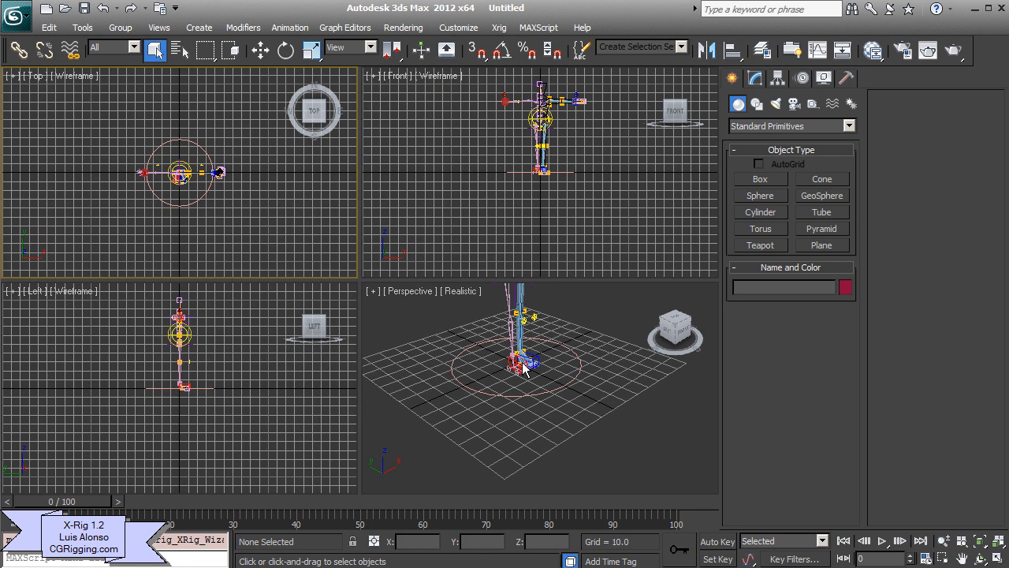
Move the left foot markers outward along X to widen the stance, and adjust the left knee markers slightly
middle_drag(522, 368, 559, 410)
key(alt+w)
alt+middle_drag(513, 252, 441, 322)
scroll(436, 352, up, 3)
click(400, 366)
key(w)
drag(438, 308, 431, 447)
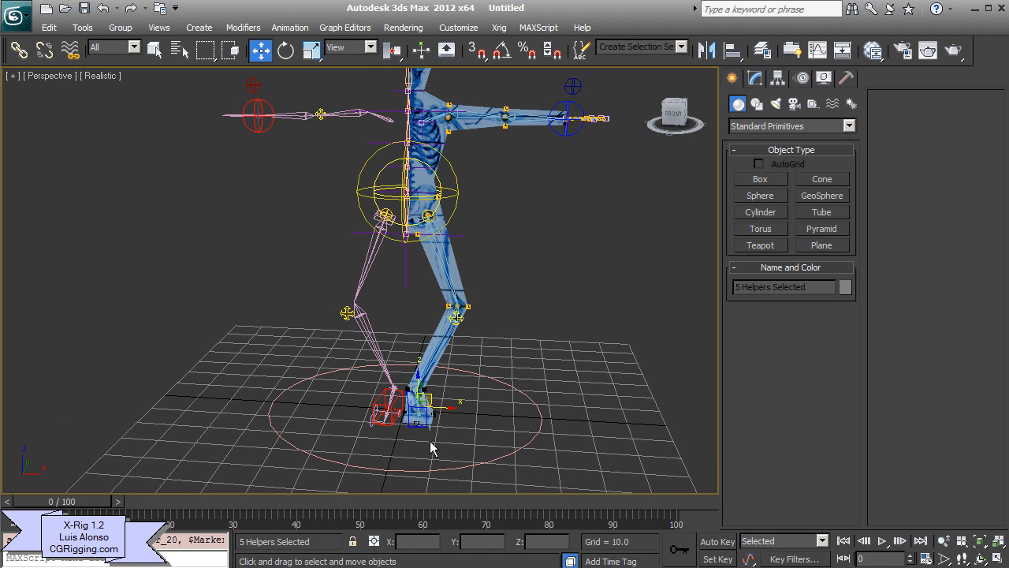
drag(444, 414, 506, 410)
alt+middle_drag(507, 410, 477, 351)
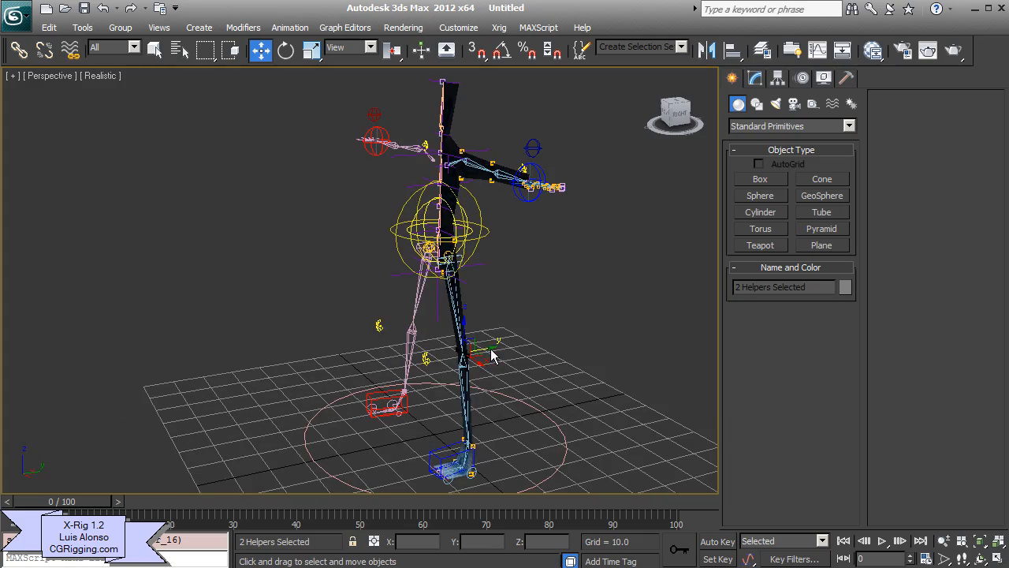
drag(477, 351, 469, 357)
Select all the left arm markers from the shoulder to the fingers and rotate them downward
mouse_move(470, 358)
alt+middle_down()
mouse_move(483, 316)
mouse_move(465, 303)
mouse_move(484, 253)
mouse_move(421, 287)
mouse_move(462, 283)
mouse_move(394, 235)
alt+middle_up()
scroll(394, 235, up, 5)
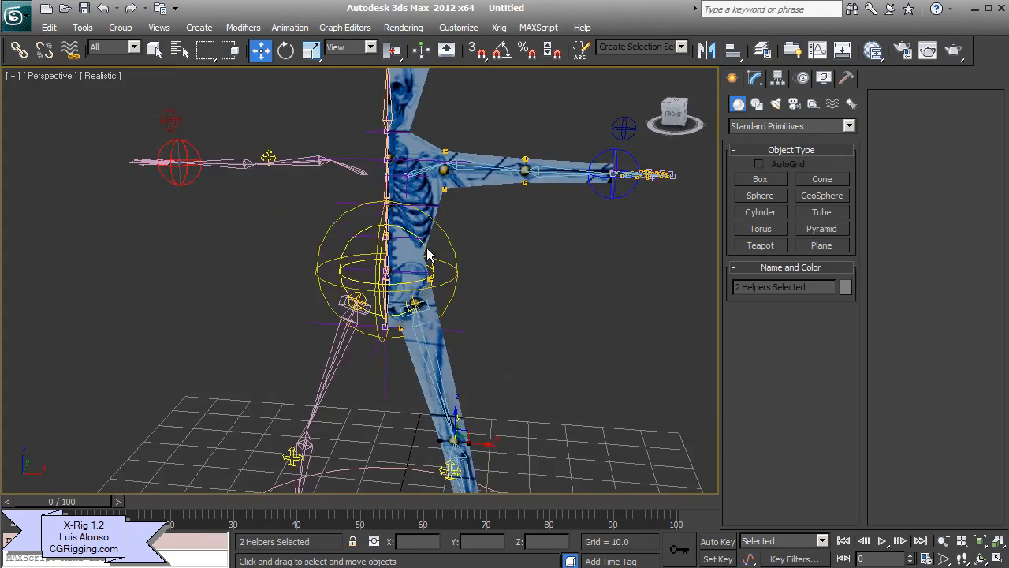
drag(352, 226, 353, 223)
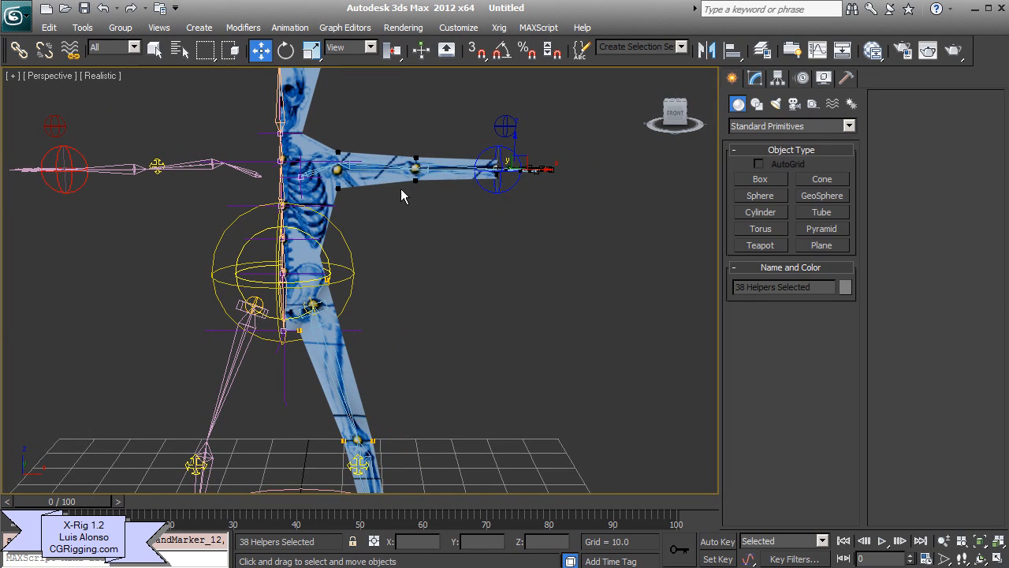
middle_drag(406, 196, 421, 208)
key(e)
drag(535, 191, 523, 257)
Select only the left hand markers and rotate them further downward so the arm hangs
key(w)
drag(431, 215, 458, 245)
key(e)
drag(551, 268, 513, 317)
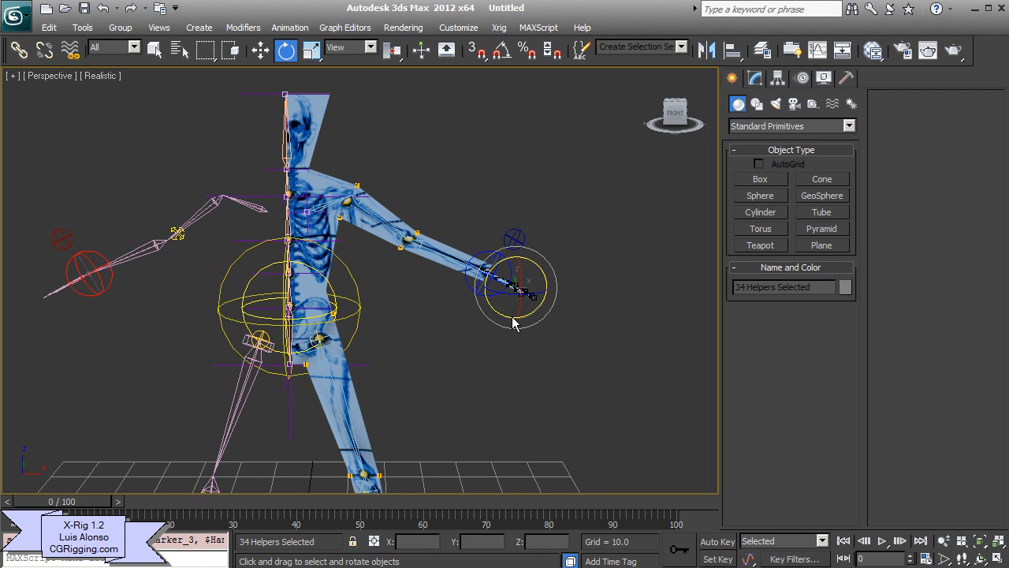
alt+middle_drag(523, 292, 503, 290)
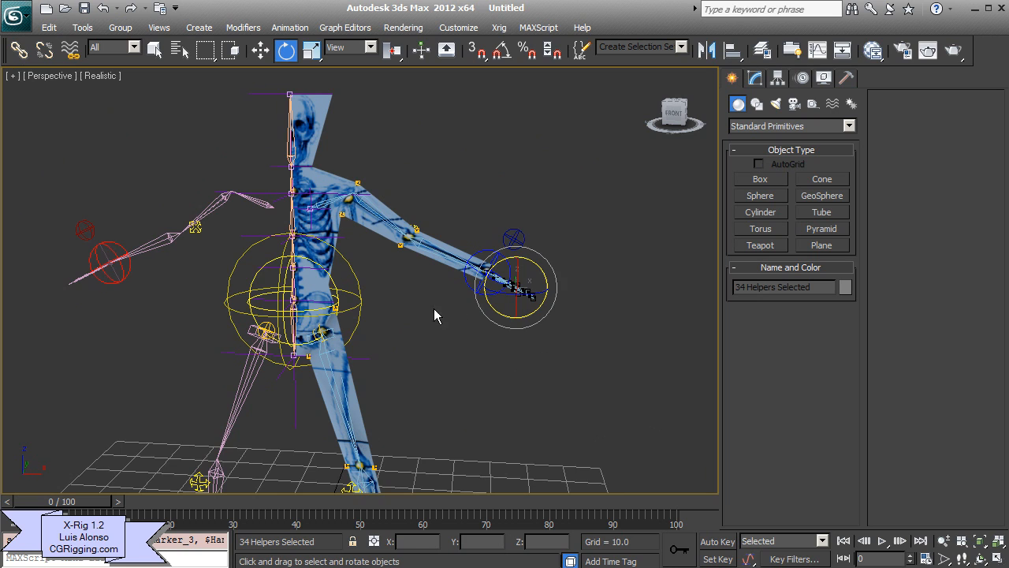
middle_drag(433, 308, 453, 294)
drag(559, 253, 499, 305)
Reposition the two left elbow markers, shifting them backward along Y to bend the arm
key(w)
mouse_move(286, 222)
alt+middle_down()
mouse_move(491, 224)
mouse_move(296, 227)
alt+middle_up()
drag(414, 205, 454, 239)
alt+middle_drag(454, 238, 355, 267)
drag(454, 221, 470, 215)
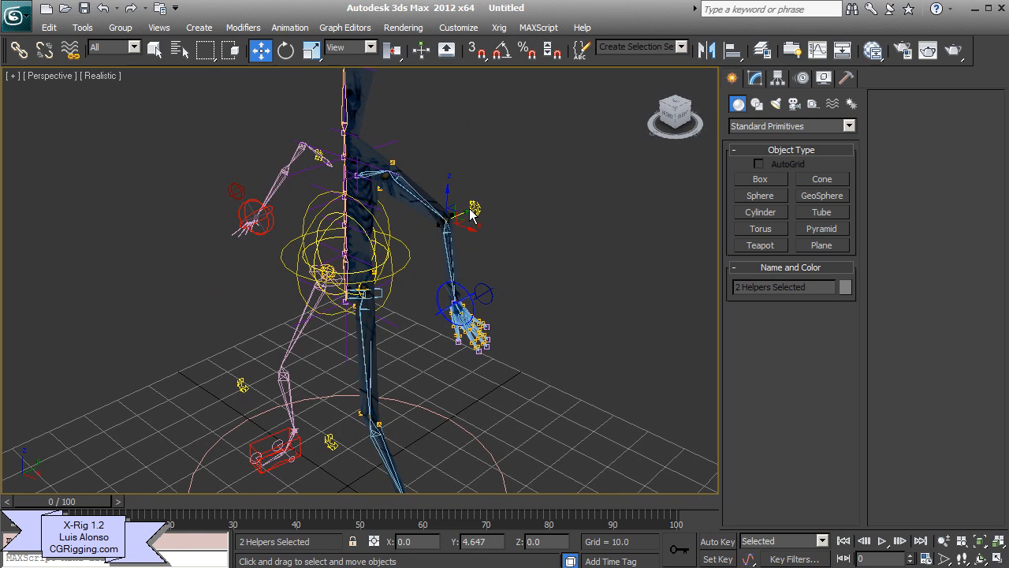
Lower Marker_26 at the crotch to about Z 47.2
alt+middle_drag(472, 213, 402, 280)
click(423, 331)
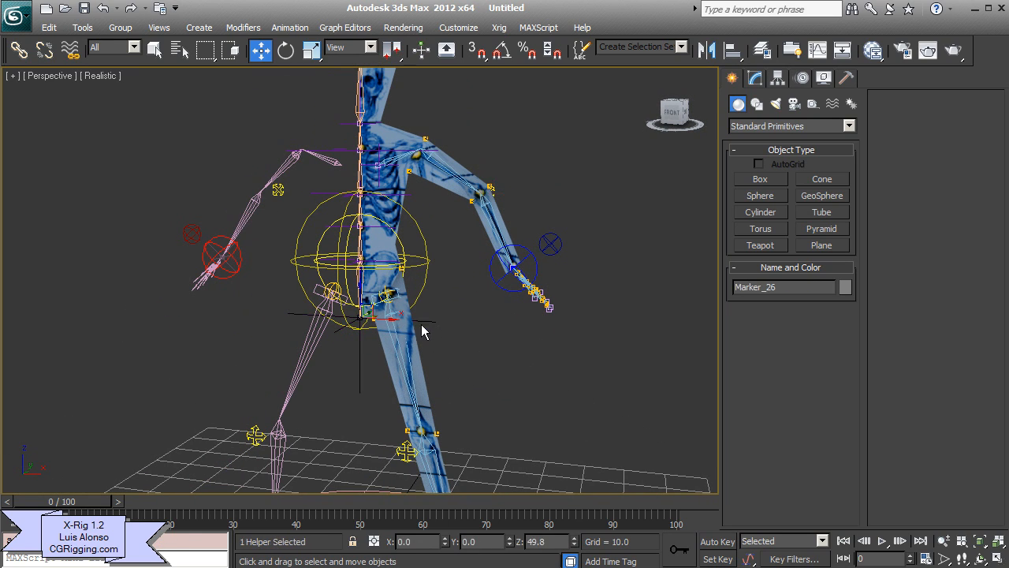
drag(356, 294, 359, 301)
scroll(368, 331, down, 3)
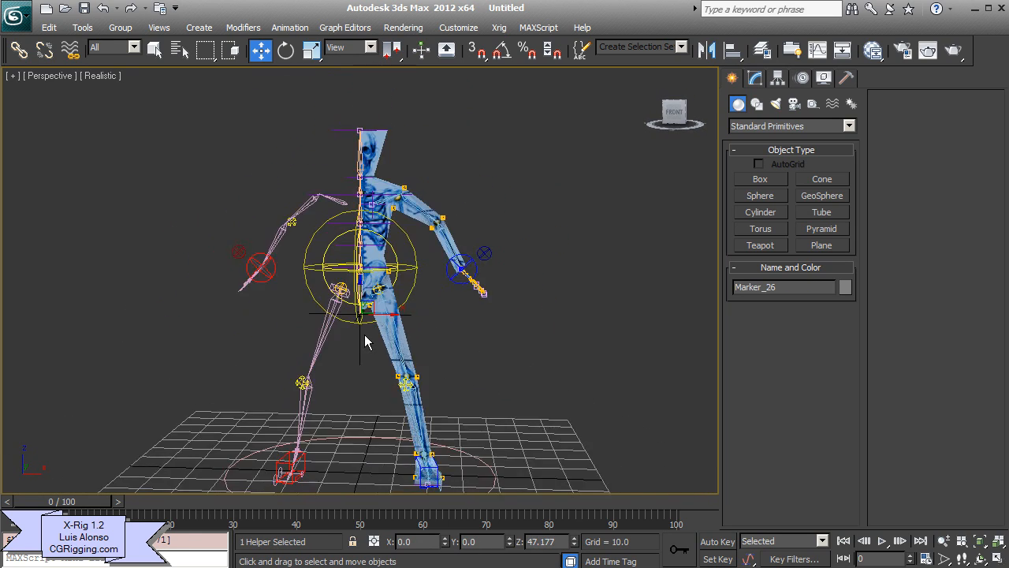
Apply the Classic solution to the Bob rig with the X-Rig Wizard
alt+middle_drag(382, 201, 389, 240)
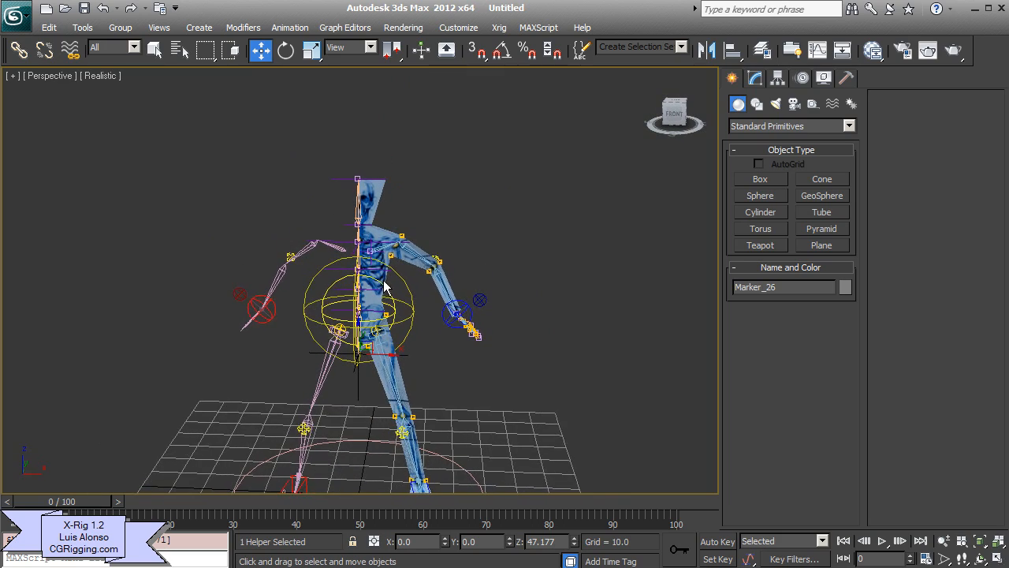
middle_drag(365, 325, 350, 294)
middle_drag(388, 345, 374, 286)
scroll(385, 293, down, 1)
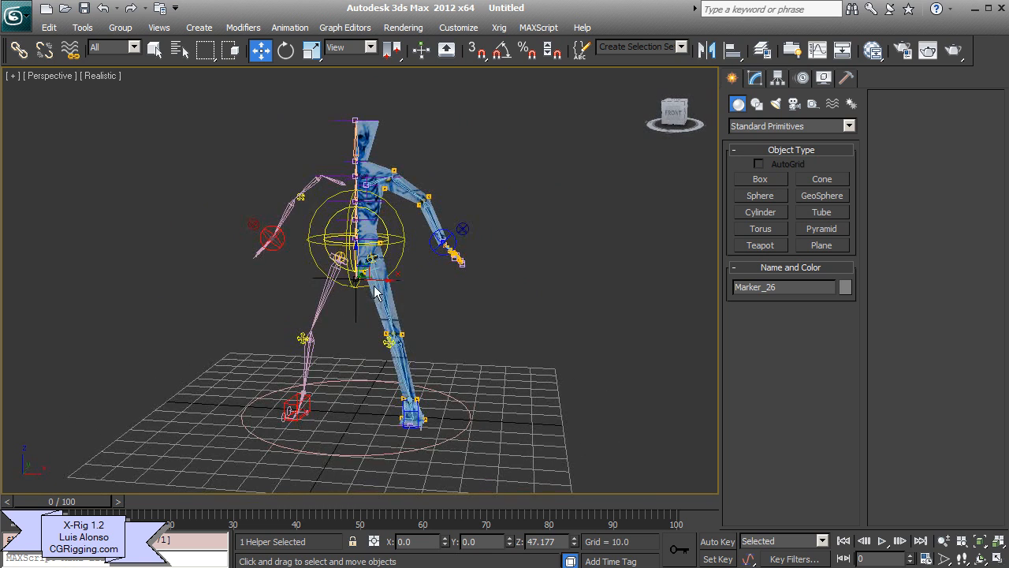
click(499, 28)
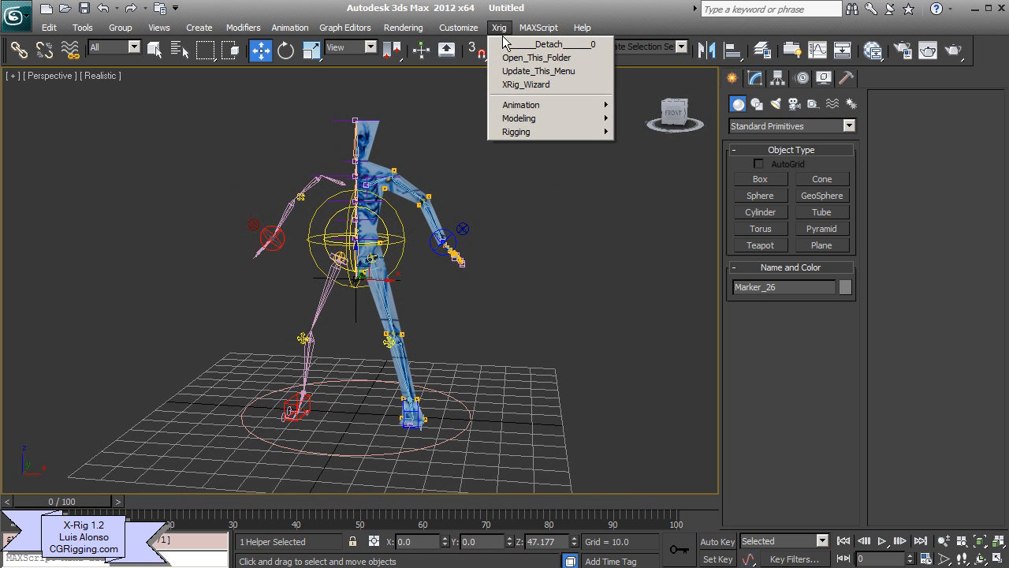
click(517, 85)
drag(522, 131, 356, 101)
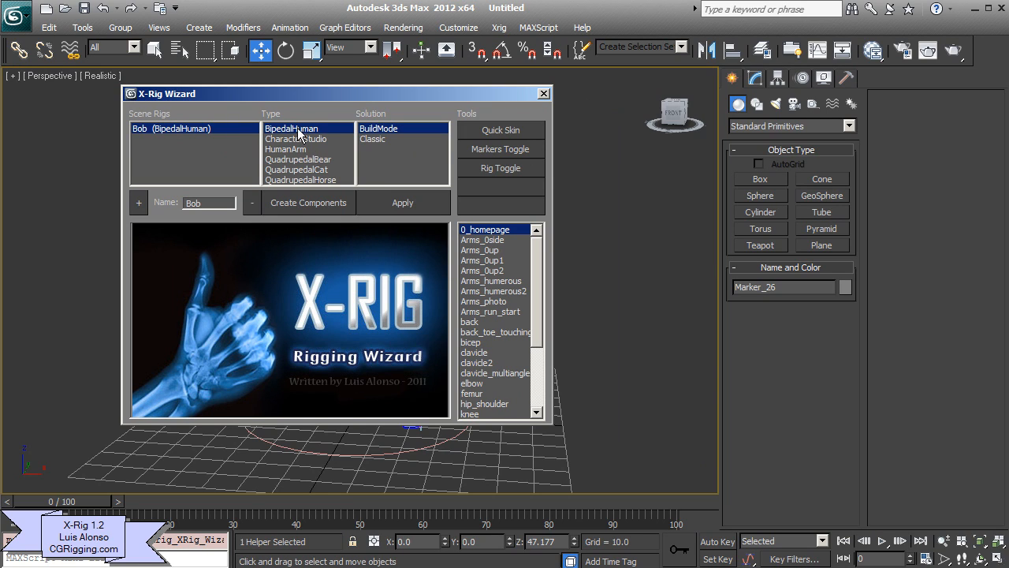
click(373, 139)
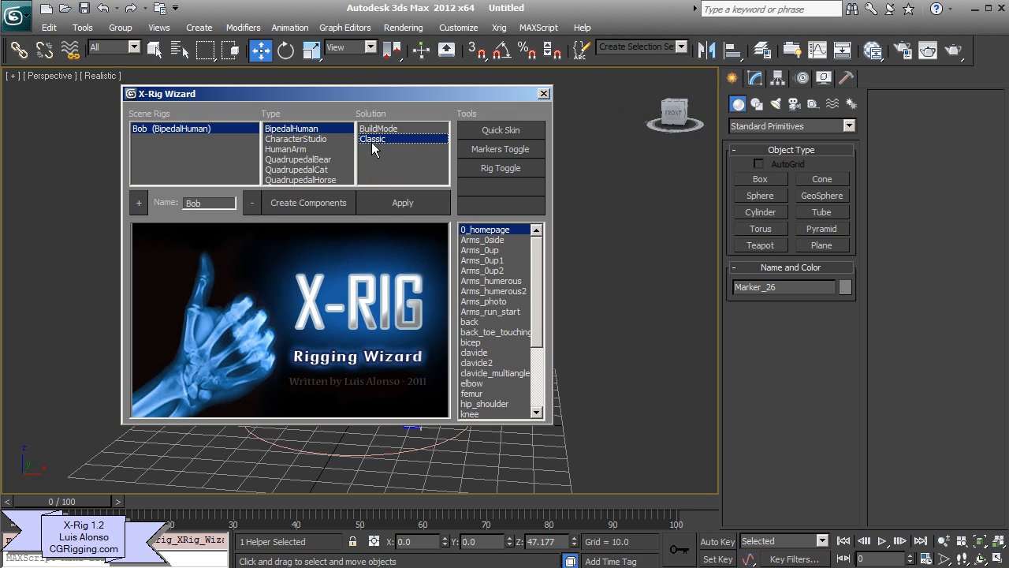
click(372, 204)
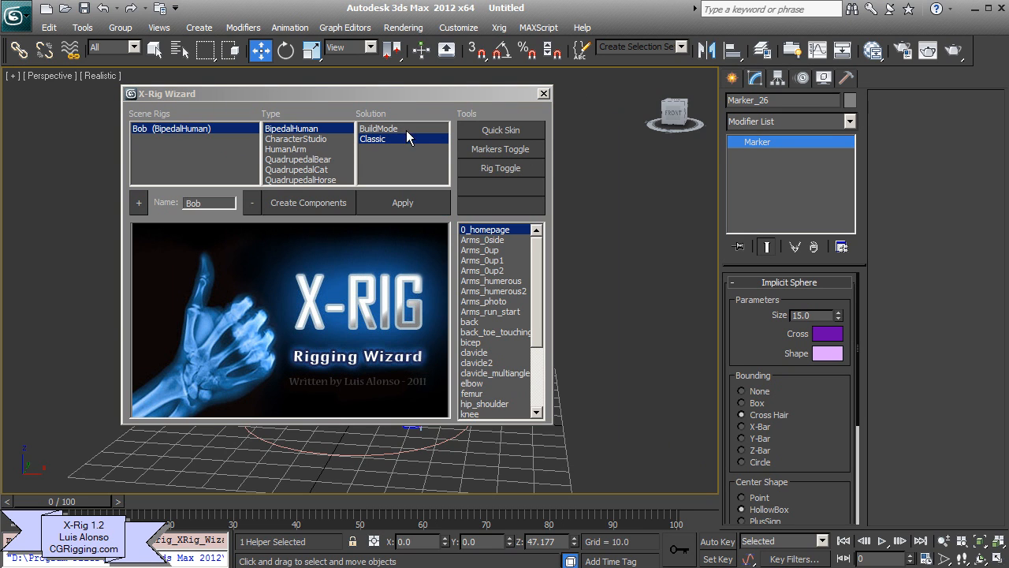
Hide the rig's markers with the wizard's Markers Toggle and close the wizard
drag(433, 100, 477, 127)
click(547, 175)
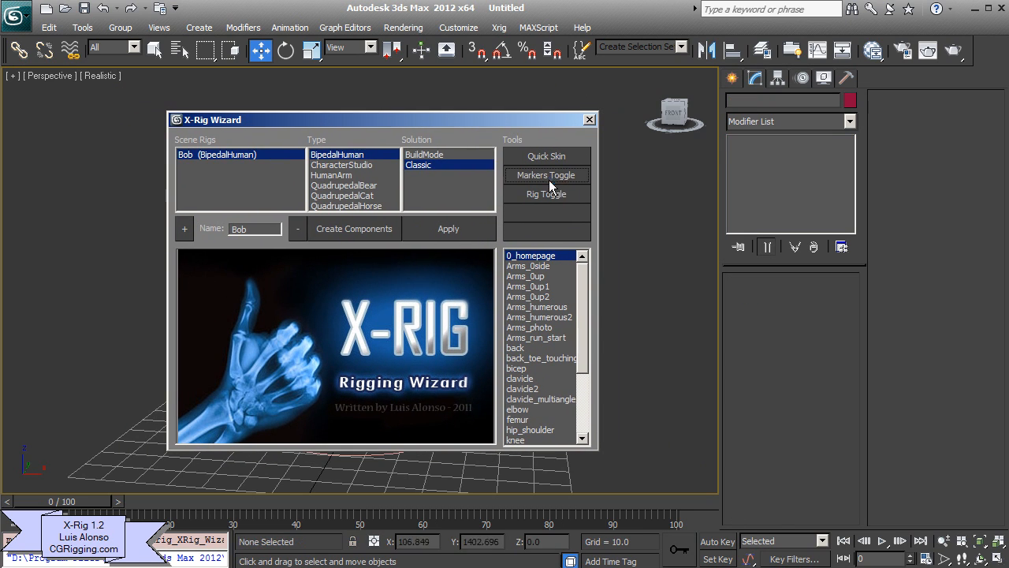
click(589, 119)
Toggle the visibility of the Bob_markers layer and of the Bob_rig layer back and forth in the layer manager
mouse_move(486, 198)
alt+middle_down()
mouse_move(421, 214)
mouse_move(481, 211)
alt+middle_up()
alt+middle_drag(426, 302, 432, 258)
click(762, 50)
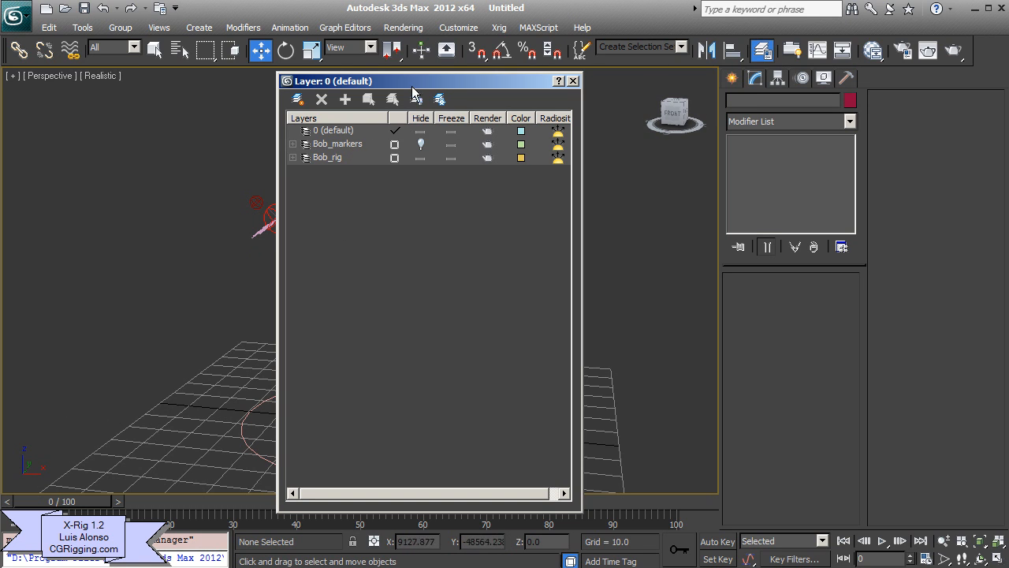
drag(413, 85, 602, 80)
click(611, 140)
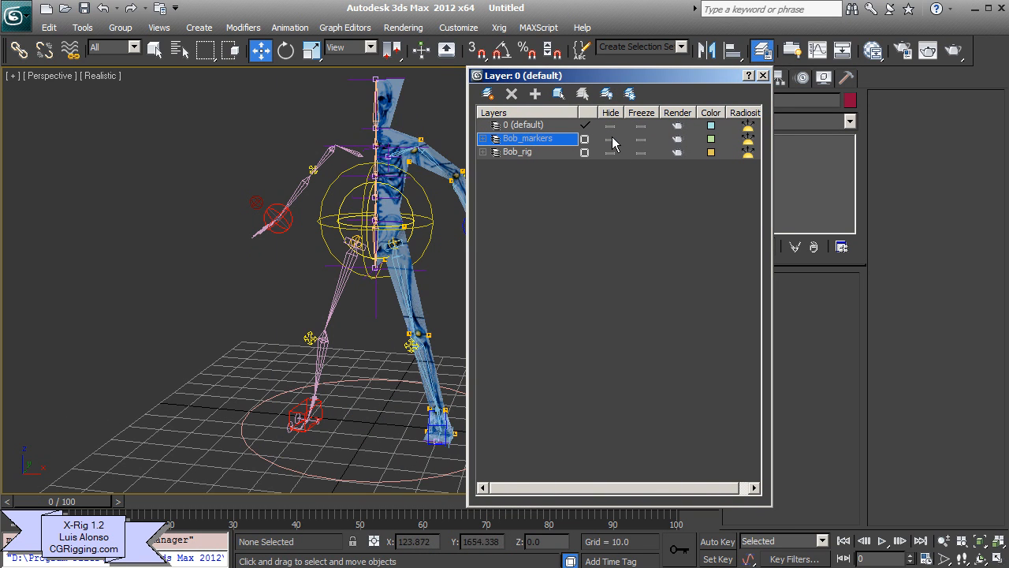
click(611, 140)
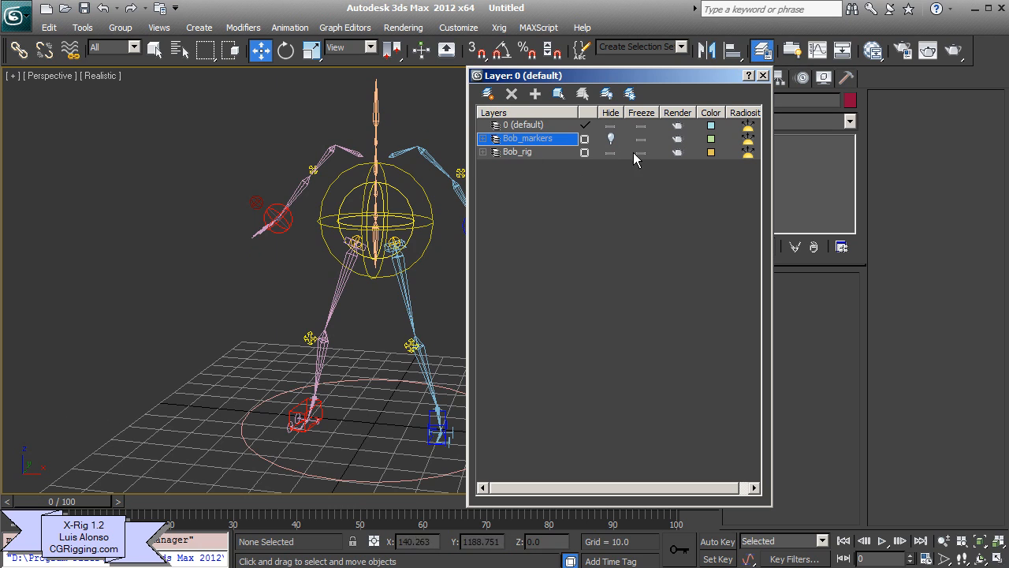
click(611, 153)
click(611, 152)
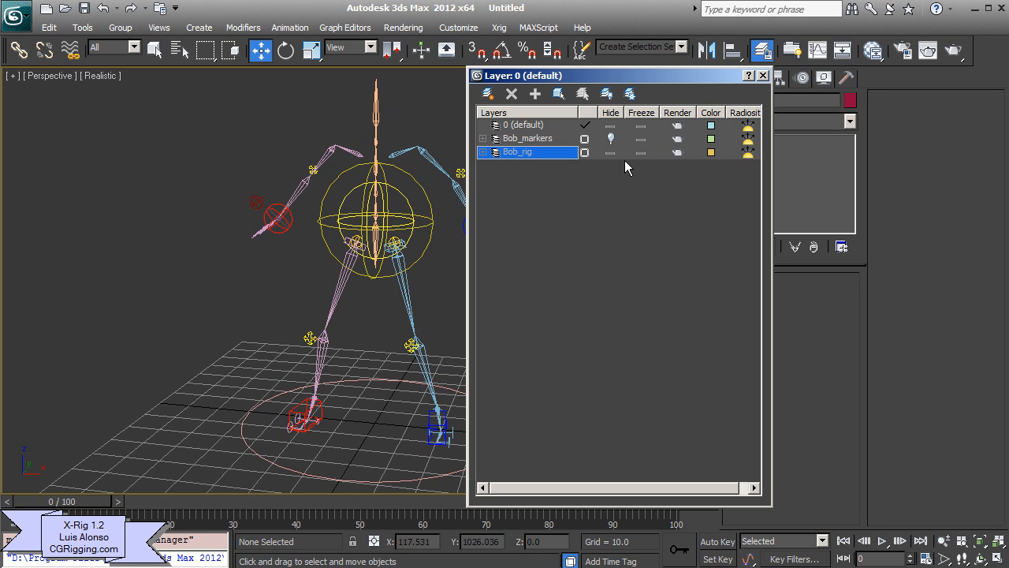
click(763, 76)
Try out moving the UpperBody control at the pelvis and undo the move
scroll(513, 243, up, 2)
click(439, 243)
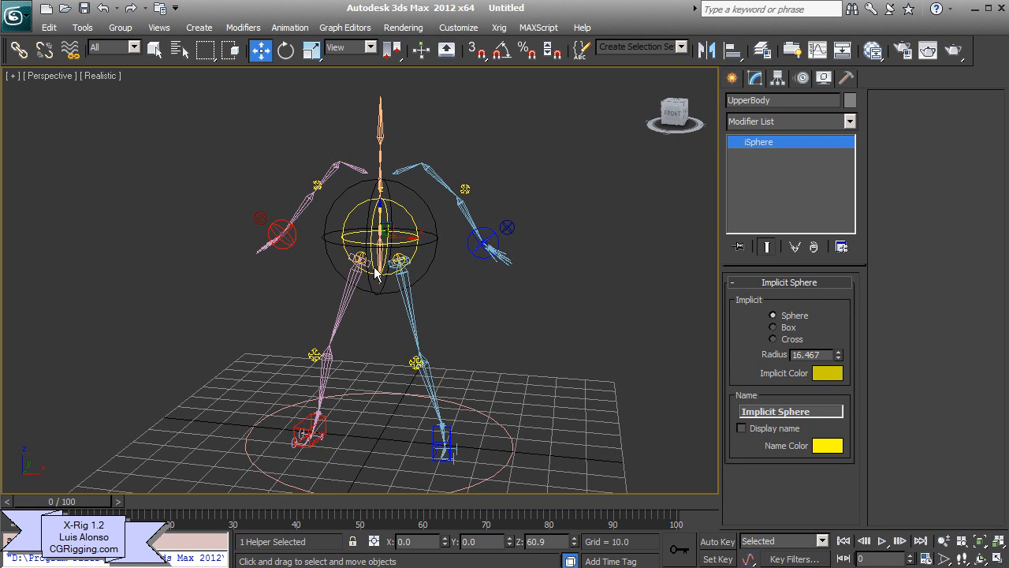
alt+middle_drag(375, 271, 386, 243)
middle_drag(386, 243, 392, 211)
mouse_move(395, 199)
mouse_down()
mouse_move(400, 230)
mouse_move(383, 234)
mouse_move(385, 192)
mouse_move(386, 210)
mouse_up()
key(ctrl+z)
Move the left hand control C_L_Hand inward and down to about X 22.2, Z 56.2
alt+middle_drag(396, 244, 347, 319)
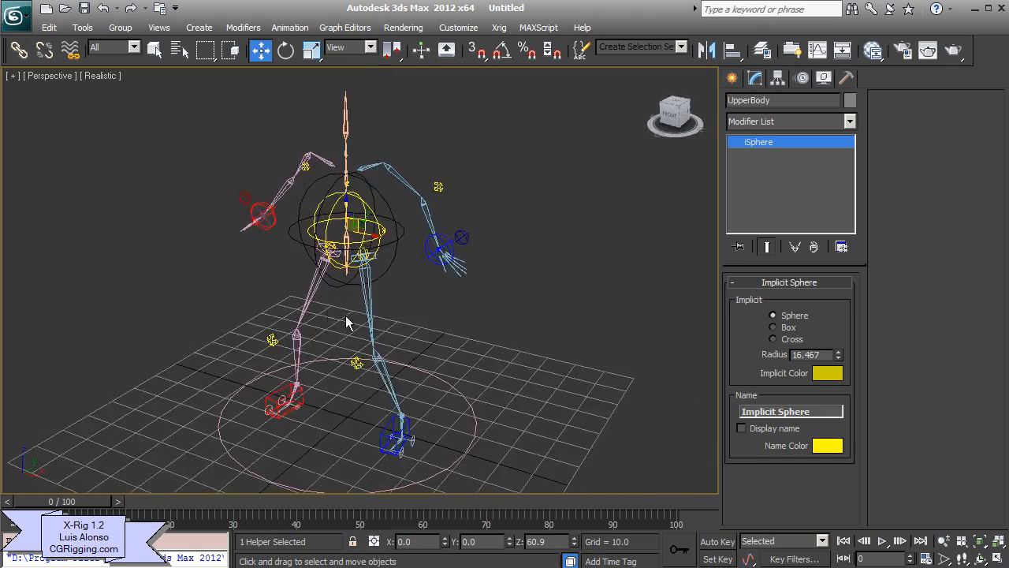
alt+middle_drag(352, 360, 374, 311)
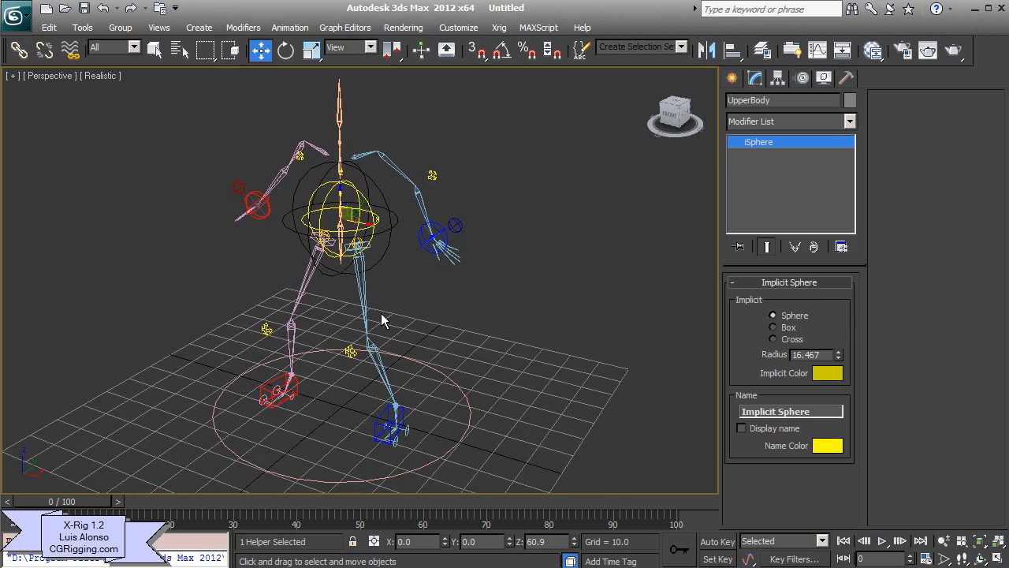
scroll(400, 233, up, 10)
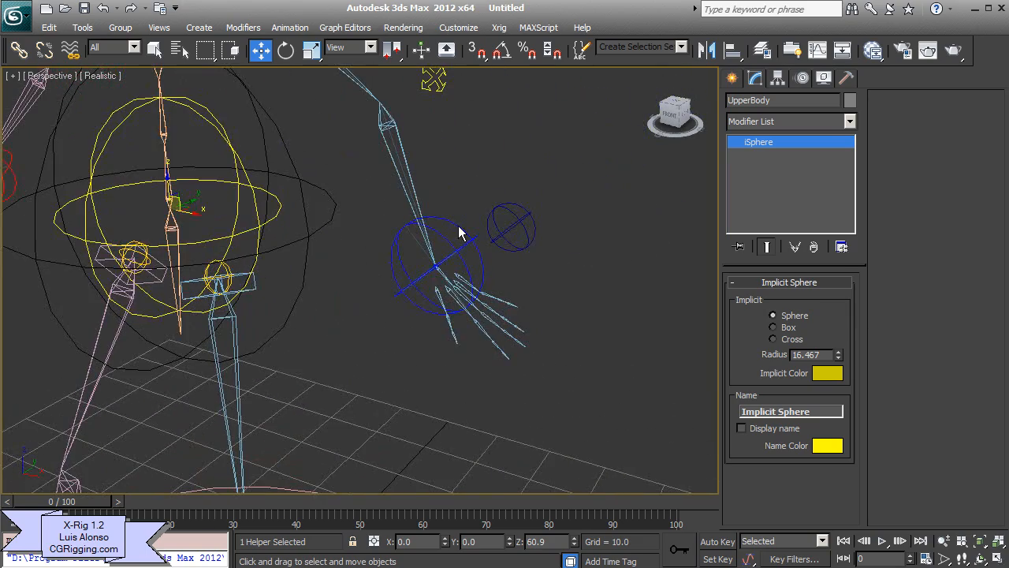
click(458, 225)
alt+middle_drag(405, 202, 442, 230)
scroll(441, 230, down, 5)
drag(410, 265, 374, 294)
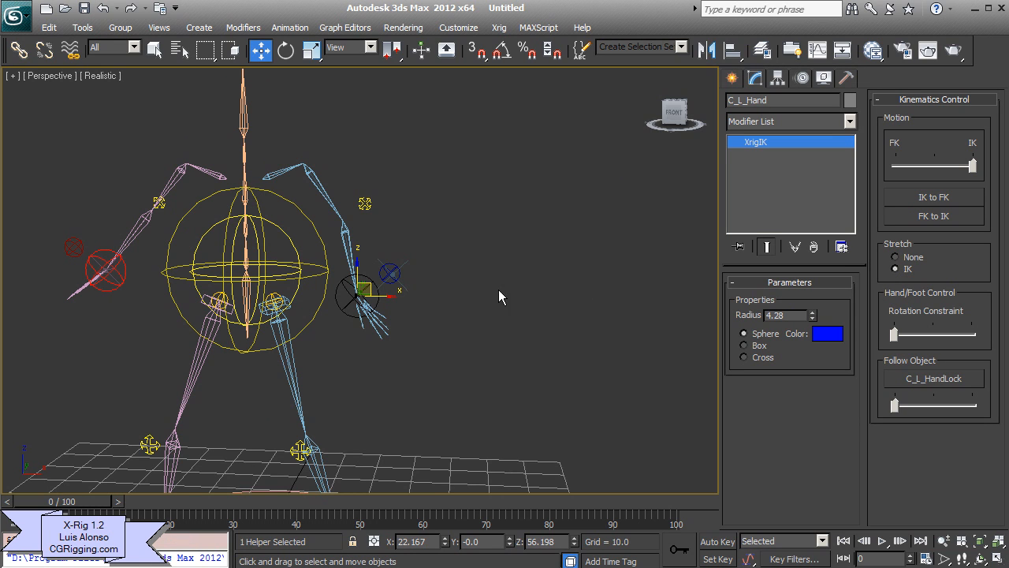
mouse_move(376, 290)
mouse_down()
mouse_move(410, 260)
mouse_move(457, 361)
mouse_move(484, 391)
mouse_move(398, 308)
mouse_move(384, 264)
mouse_move(372, 293)
mouse_up()
mouse_move(411, 227)
alt+middle_down()
mouse_move(394, 232)
mouse_move(418, 216)
alt+middle_up()
mouse_move(371, 289)
mouse_down()
mouse_move(411, 174)
mouse_move(425, 308)
mouse_move(487, 400)
mouse_move(425, 299)
mouse_move(482, 411)
mouse_move(460, 355)
mouse_move(371, 298)
mouse_up()
Check the C_L_Fingers control and move the left hand control slightly further inward and down
alt+middle_drag(419, 273, 372, 332)
scroll(403, 249, up, 5)
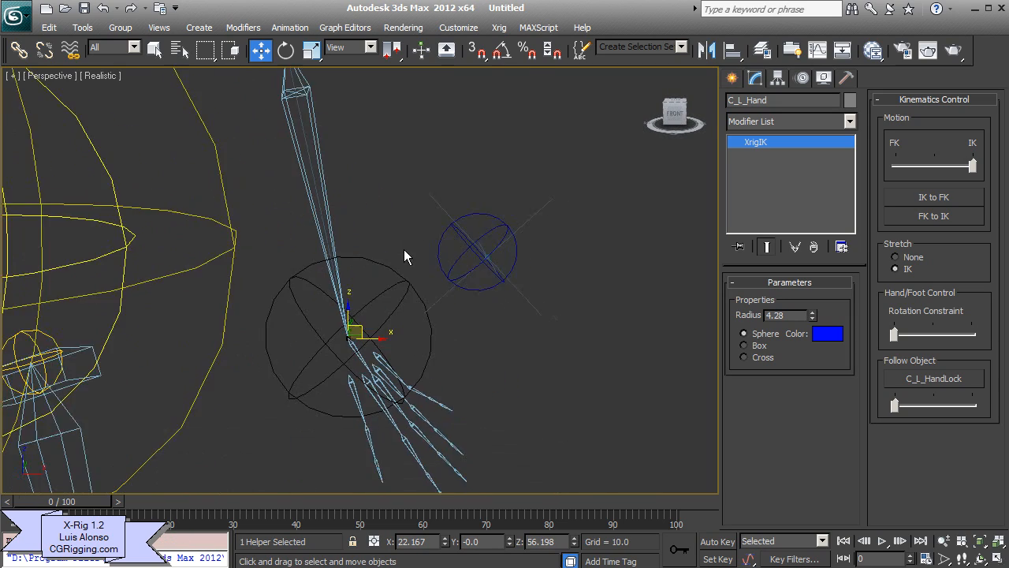
click(411, 265)
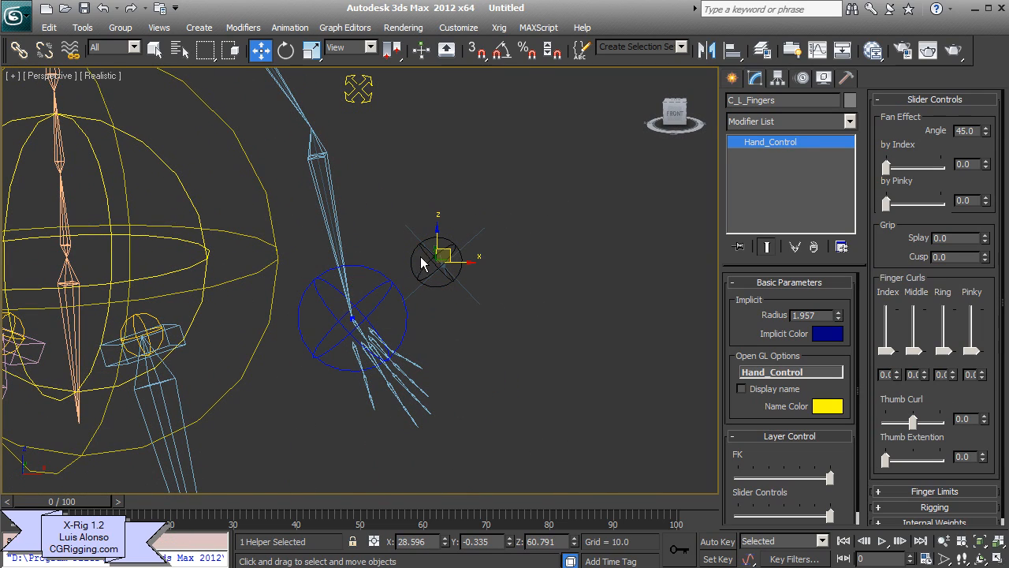
alt+middle_drag(434, 272, 394, 298)
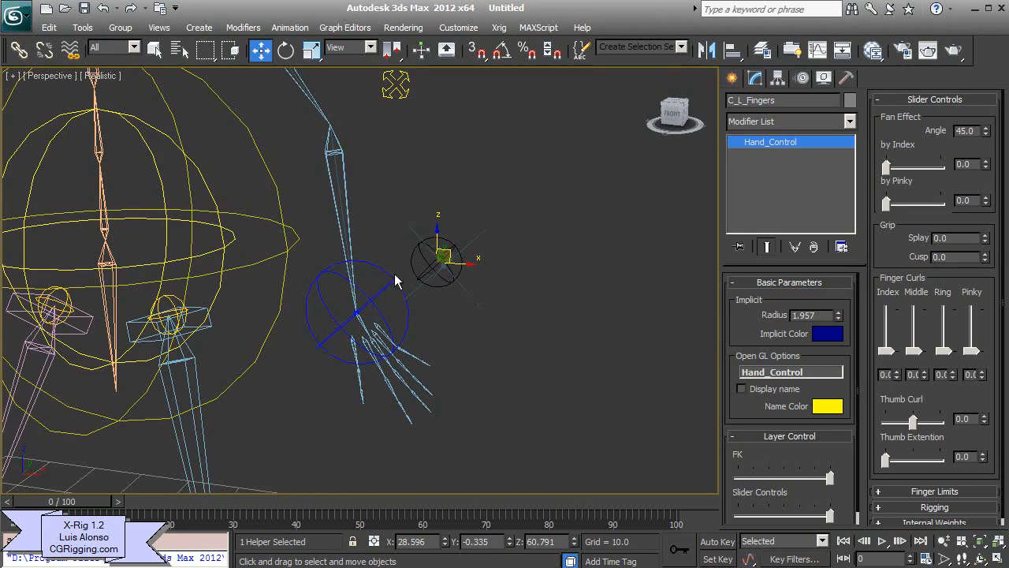
drag(401, 292, 374, 341)
Test the by Pinky fan and Index curl settings of the C_L_Fingers control and return them to 0
click(410, 275)
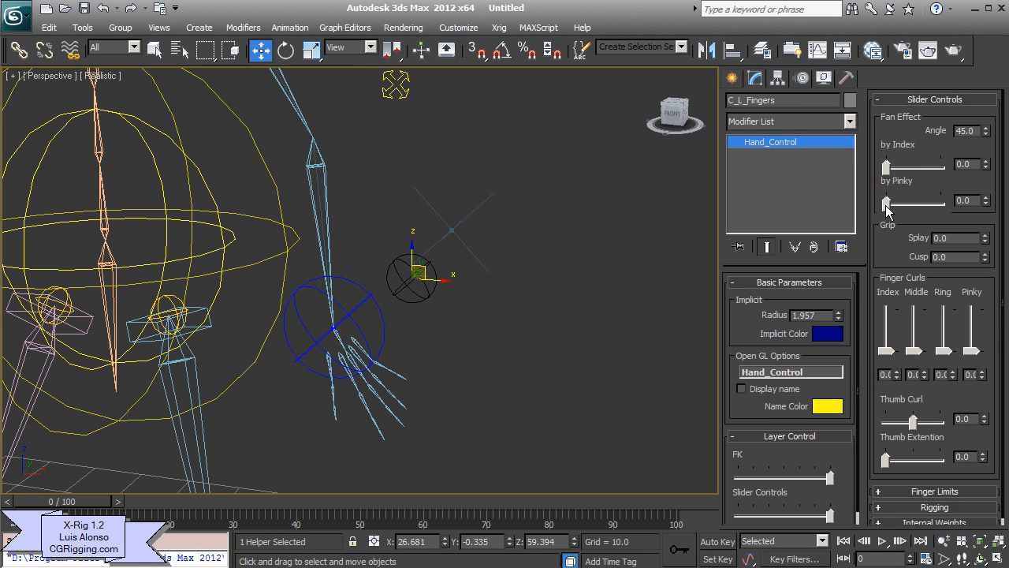
mouse_move(887, 207)
mouse_down()
mouse_move(928, 206)
mouse_move(886, 206)
mouse_up()
middle_drag(680, 314, 675, 250)
scroll(675, 250, down, 3)
mouse_move(885, 352)
mouse_down()
mouse_move(886, 306)
mouse_move(880, 357)
mouse_up()
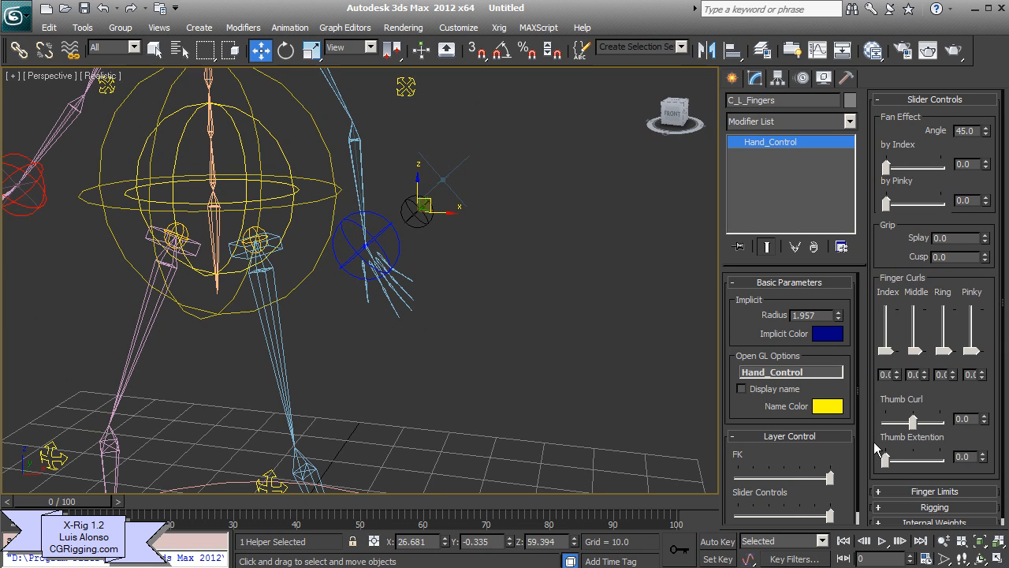
Rotate the L_index_01 joint of the left hand inward about its local axis and select the finger's whole joint chain
scroll(412, 213, up, 5)
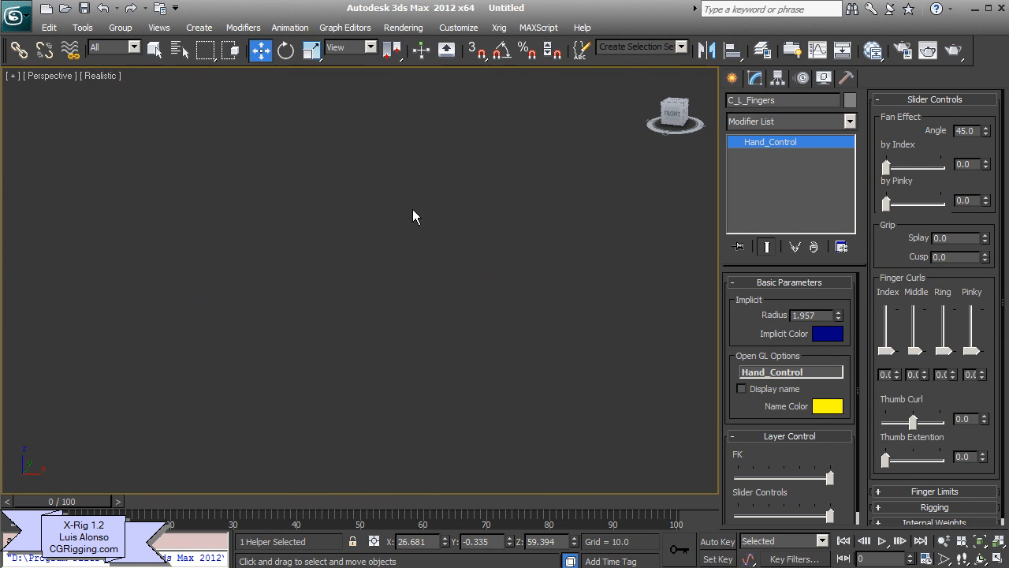
click(460, 324)
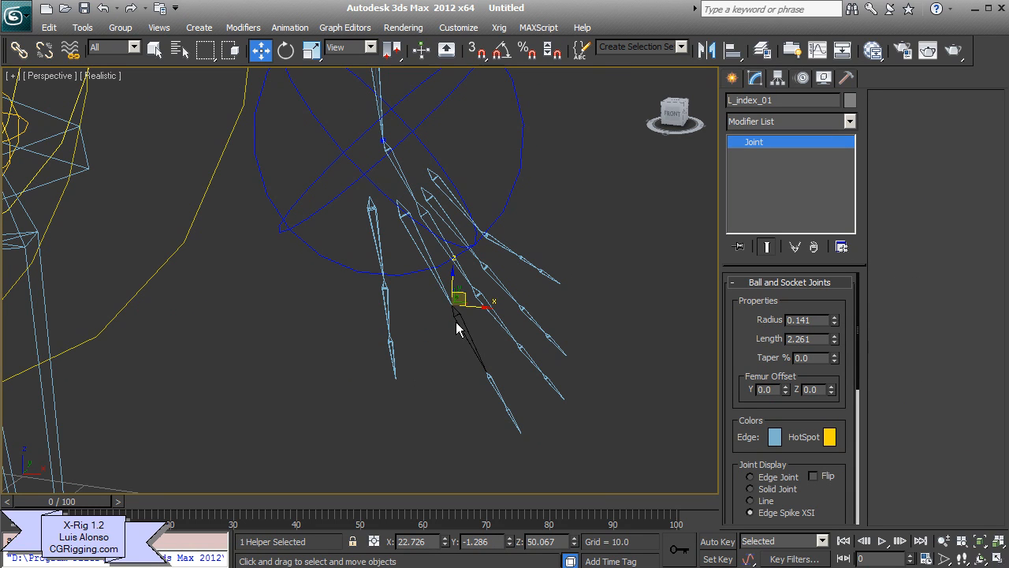
key(e)
alt+right_click(466, 310)
click(475, 280)
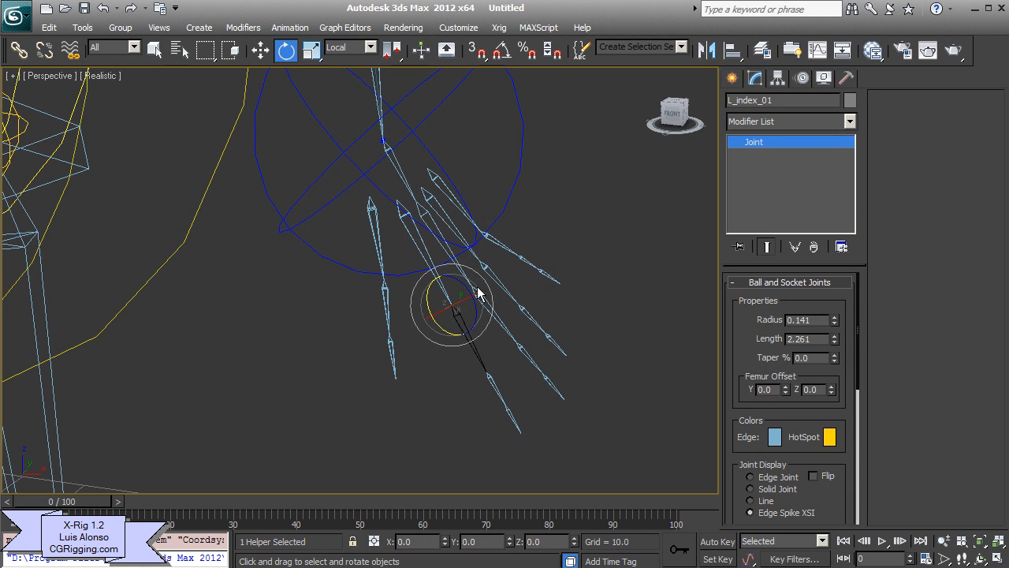
drag(479, 291, 485, 347)
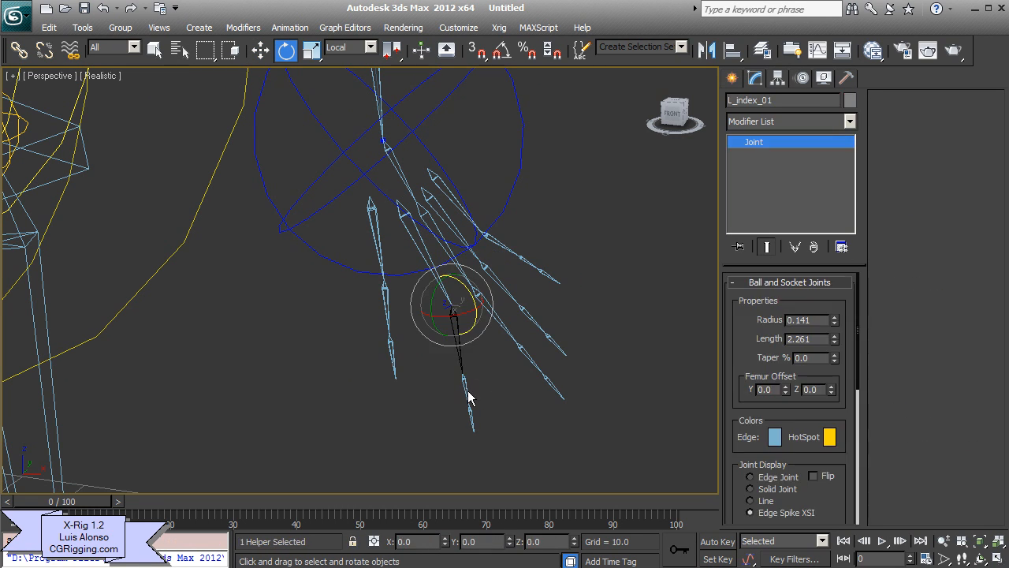
double_click(471, 418)
drag(392, 50, 395, 94)
drag(498, 330, 468, 283)
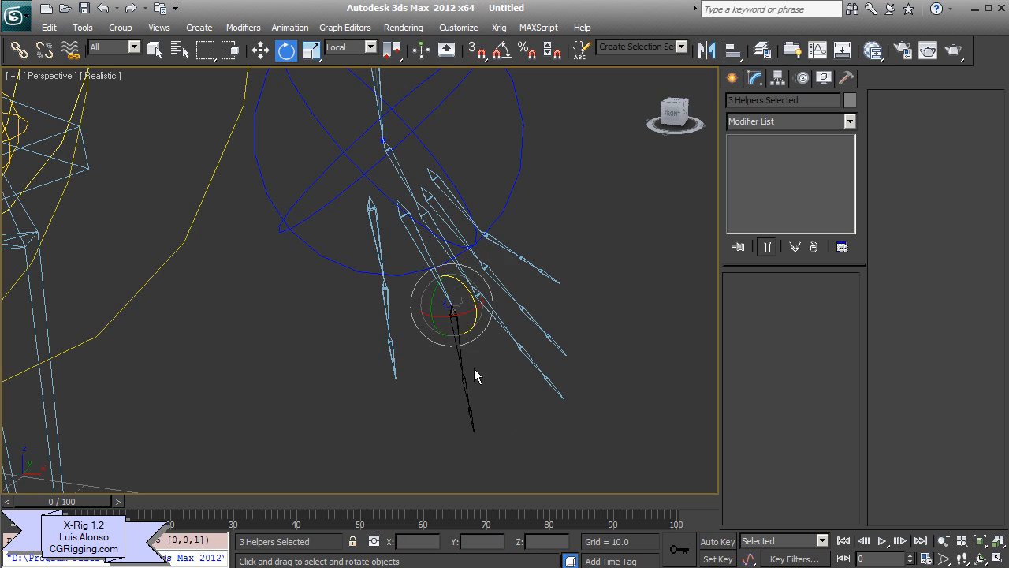
Select the cross-shaped C_L_HandLock control beside the left hand and move it to about X 28.9, Z 67.6
scroll(355, 320, down, 8)
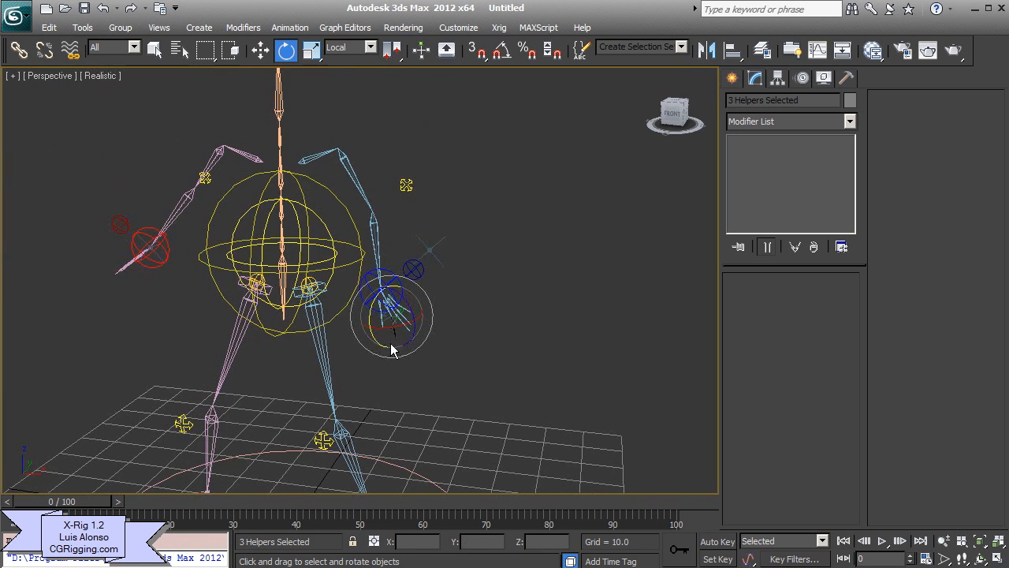
scroll(351, 287, up, 5)
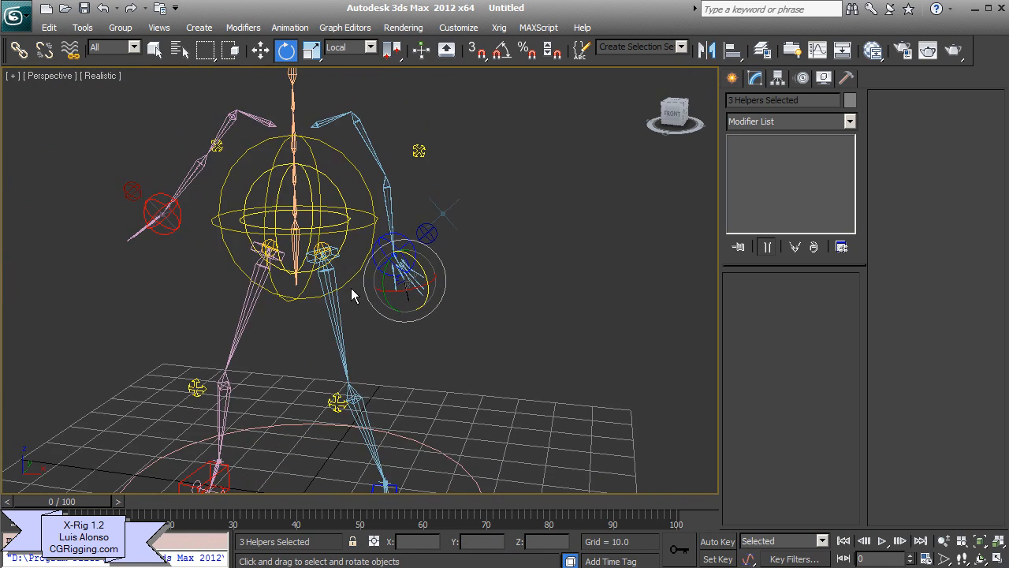
scroll(344, 285, up, 1)
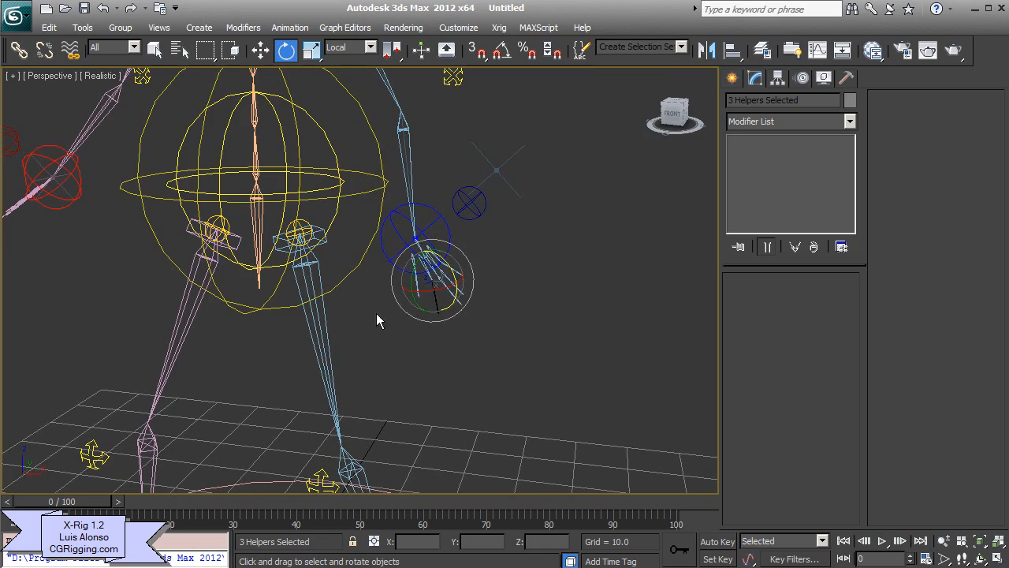
middle_drag(405, 257, 386, 272)
click(427, 239)
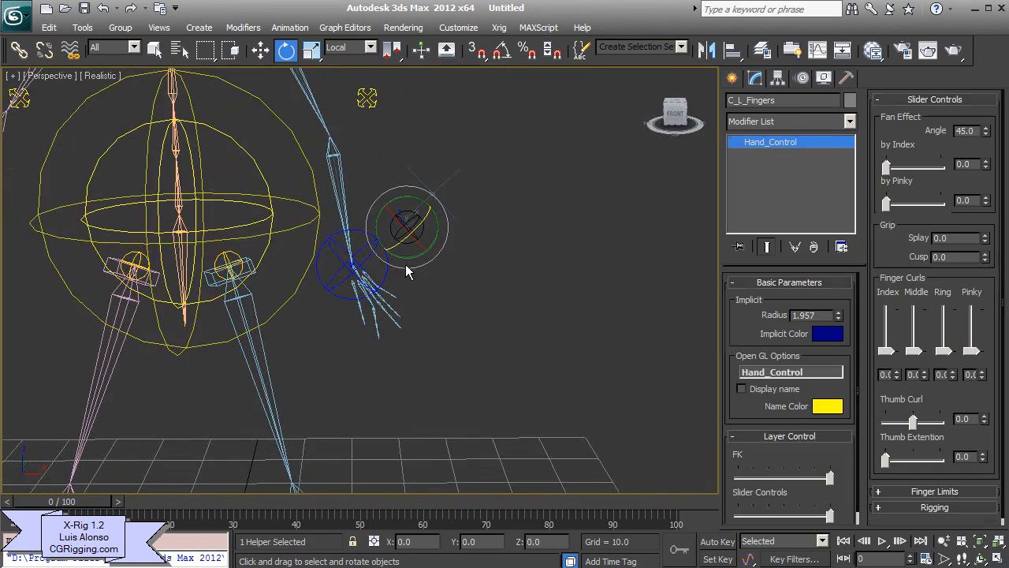
click(442, 194)
click(433, 208)
key(w)
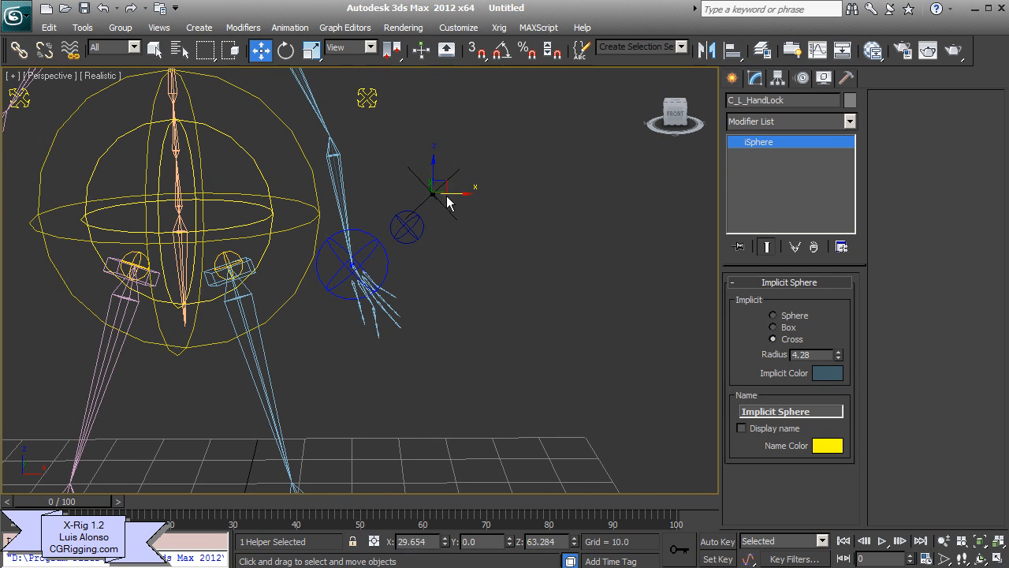
drag(447, 202, 410, 158)
Move the UpperBody control to about X -1.8, Z 58.8 and reselect C_L_HandLock
alt+middle_drag(410, 157, 398, 210)
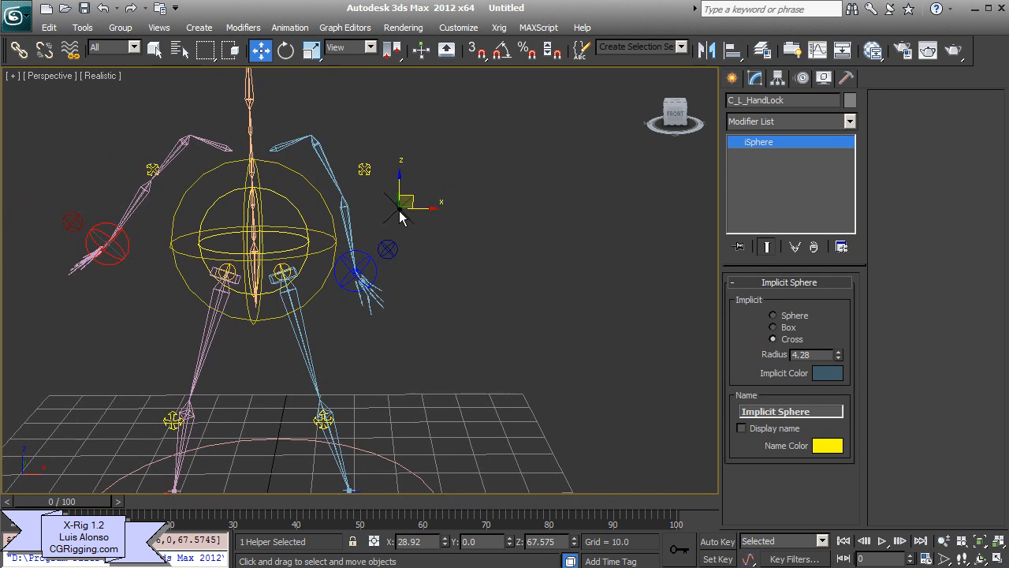
mouse_move(316, 292)
mouse_down()
mouse_move(323, 287)
mouse_move(288, 318)
mouse_move(307, 305)
mouse_up()
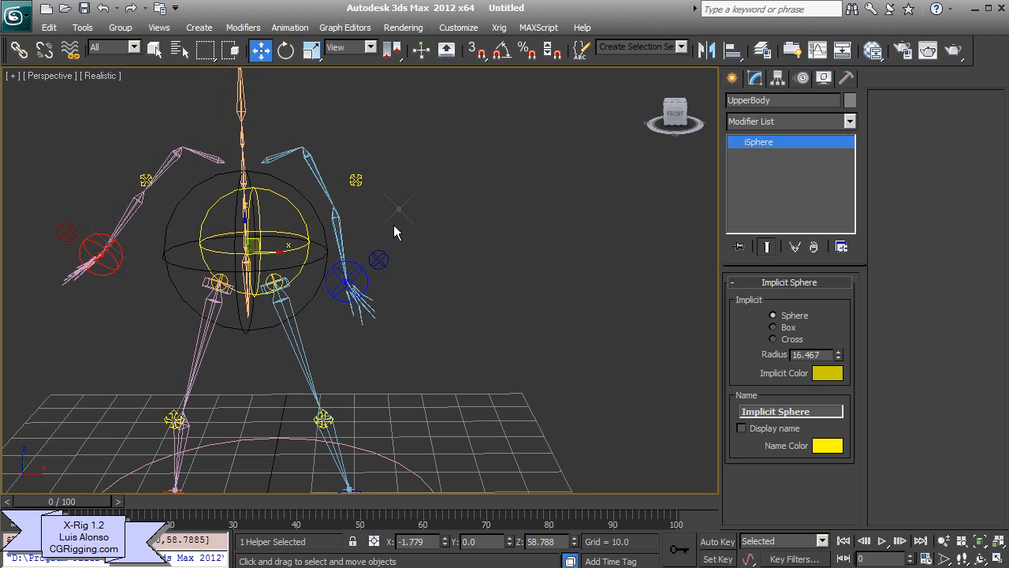
click(399, 211)
Turn the Rotation Constraint of C_L_Hand fully up, move the control to about X 19.1, Z 53.0 and rotate it
alt+middle_drag(363, 294, 370, 273)
scroll(370, 273, up, 4)
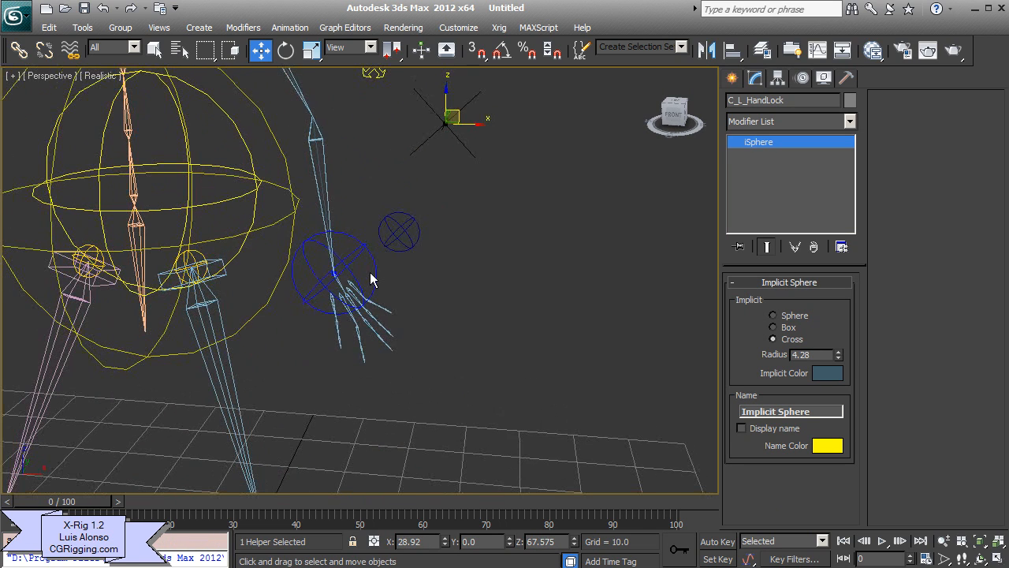
click(371, 280)
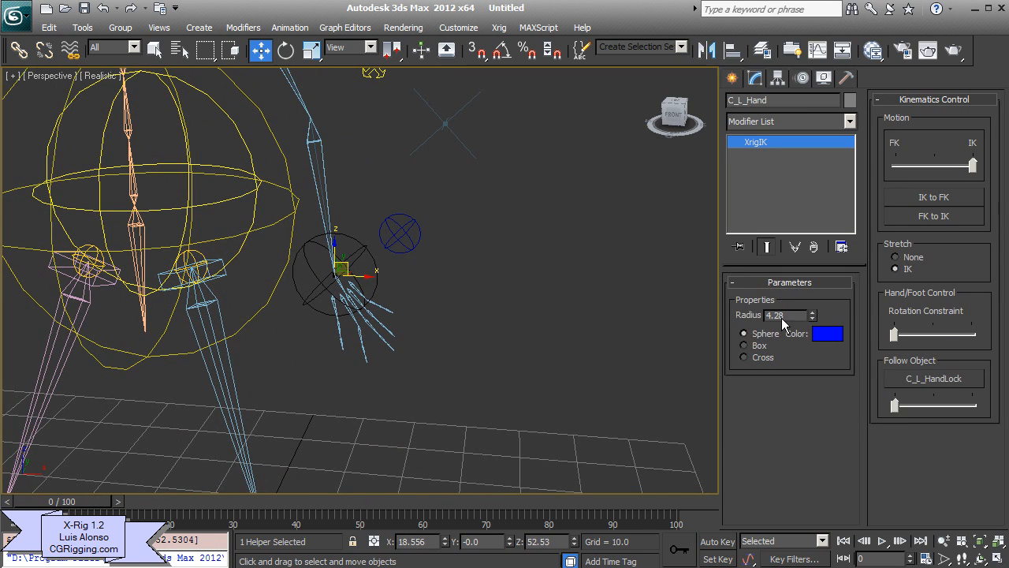
drag(904, 340, 971, 336)
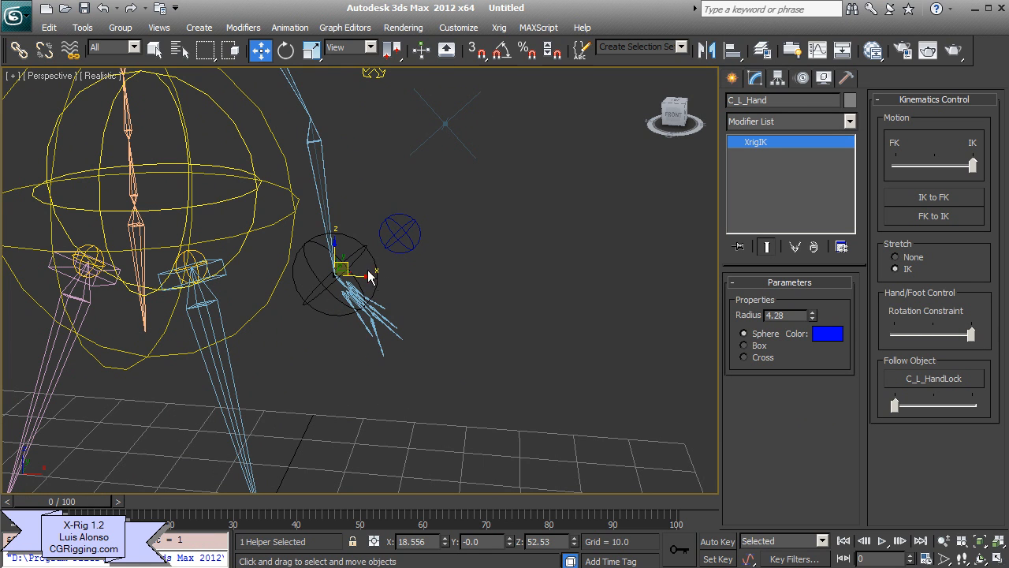
drag(350, 264, 328, 272)
key(e)
alt+middle_drag(335, 276, 369, 287)
Align C_L_HandLock to C_L_Hand, matching the pivot positions in X, Y and Z and the X and Y axis orientation
click(442, 123)
click(733, 49)
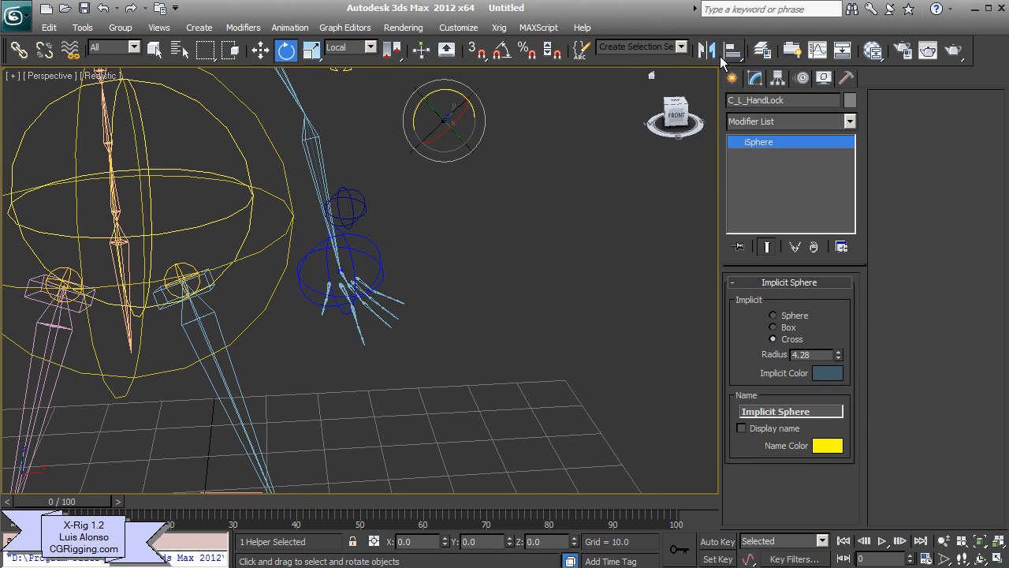
click(384, 269)
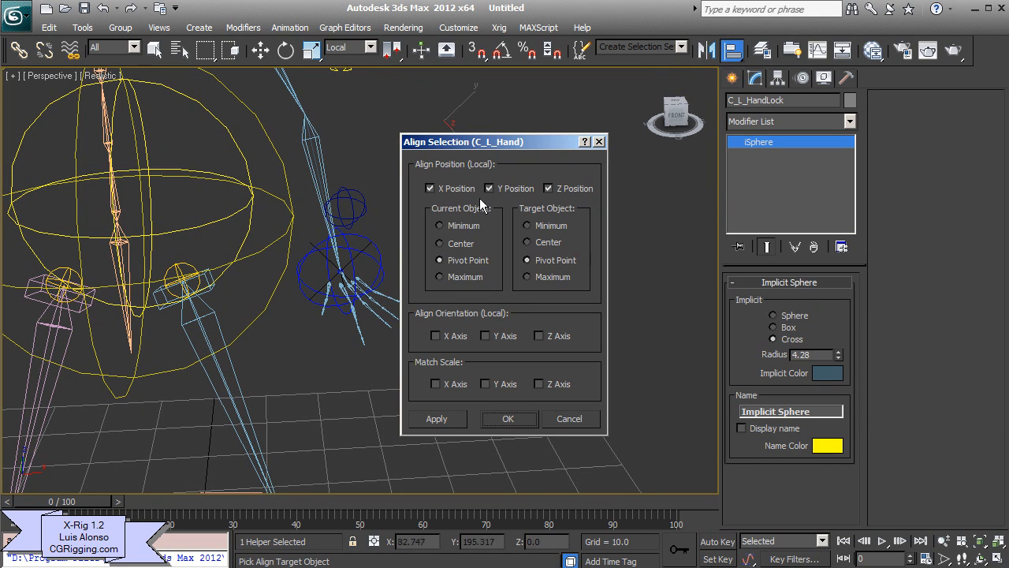
click(453, 336)
click(496, 335)
click(506, 420)
Move C_L_Hand to about X 27.5, Z 64.4, and turn its Follow Object weight for C_L_HandLock fully up
alt+middle_drag(441, 375, 430, 273)
click(430, 272)
click(384, 249)
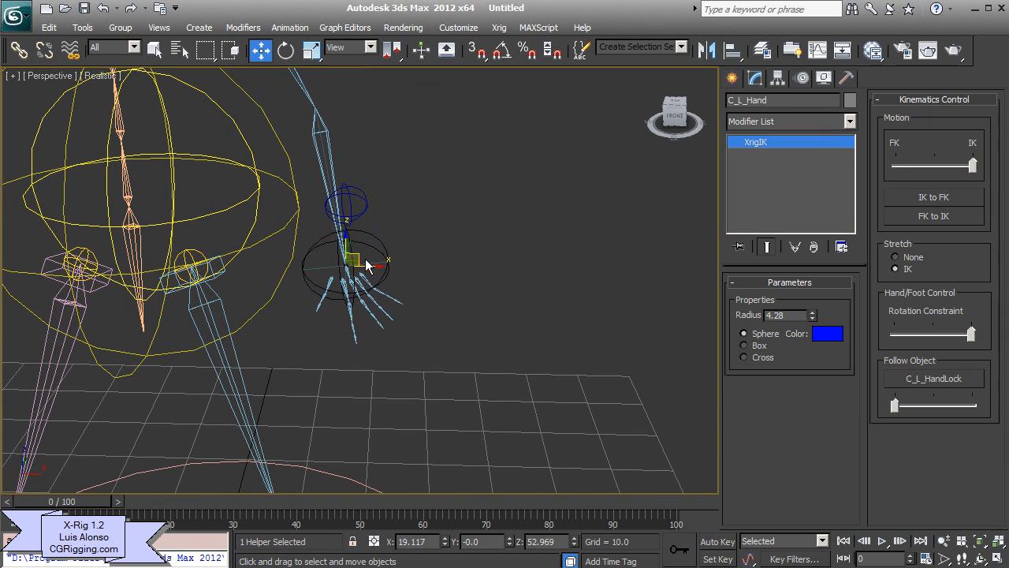
drag(358, 259, 447, 148)
scroll(400, 209, down, 4)
alt+middle_drag(399, 221, 390, 243)
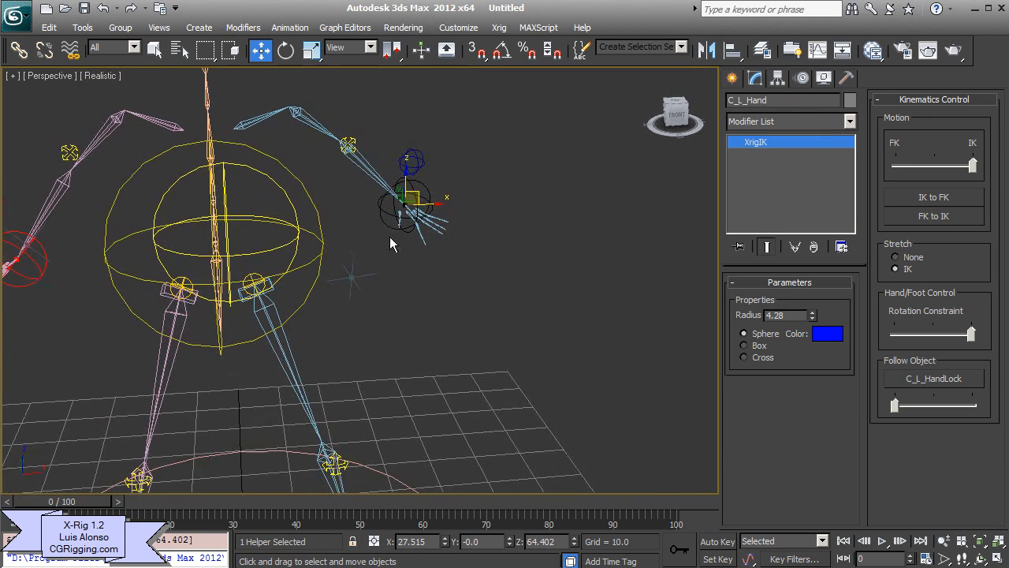
drag(895, 407, 973, 407)
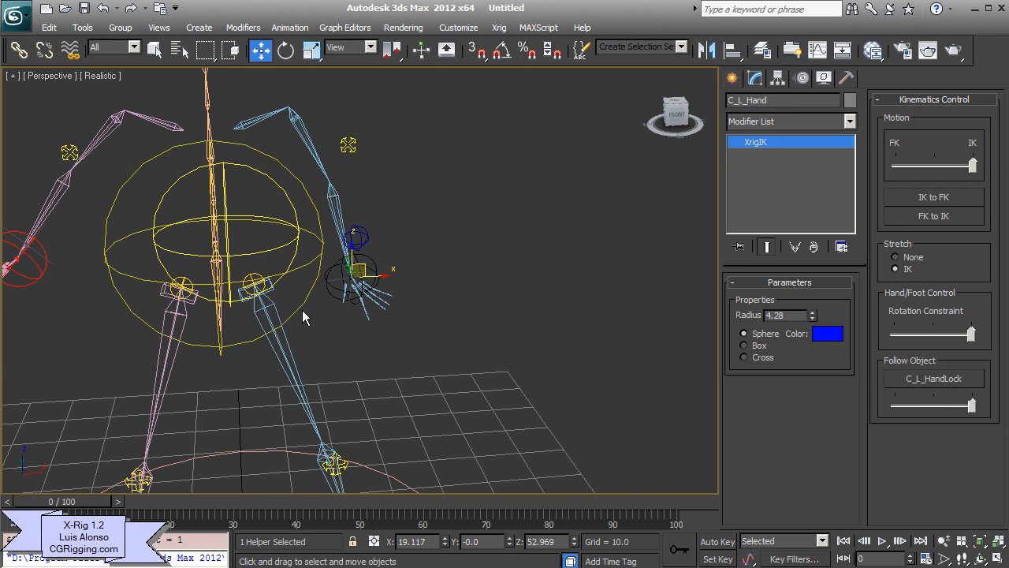
Move the UpperBody control to about X -2.8, Z 56.8 to test the locked left hand
mouse_move(301, 310)
mouse_down()
mouse_move(275, 361)
mouse_move(263, 296)
mouse_move(284, 324)
mouse_move(296, 321)
mouse_up()
middle_drag(344, 355, 337, 236)
scroll(331, 304, down, 3)
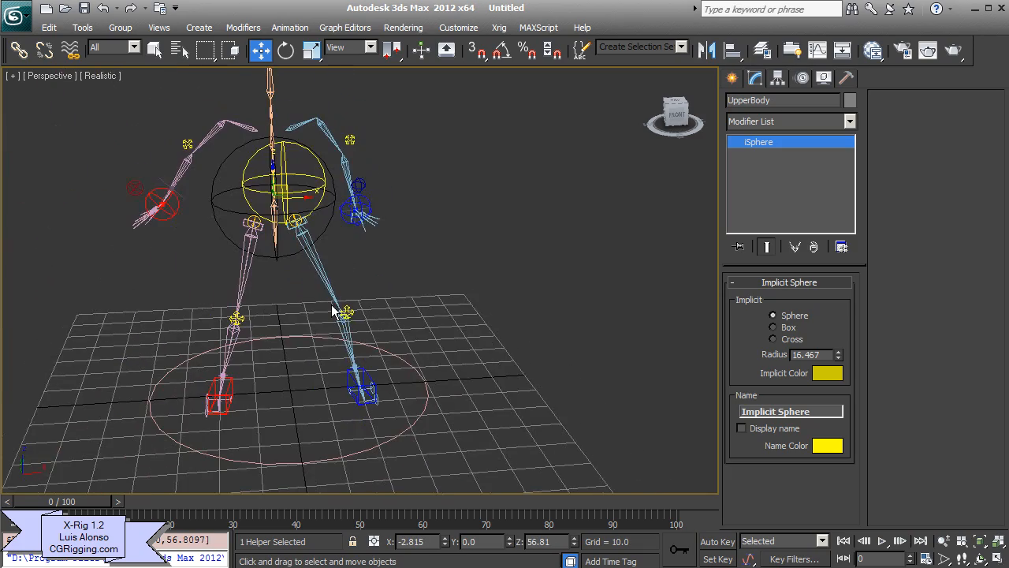
alt+middle_drag(280, 286, 268, 264)
scroll(284, 272, up, 4)
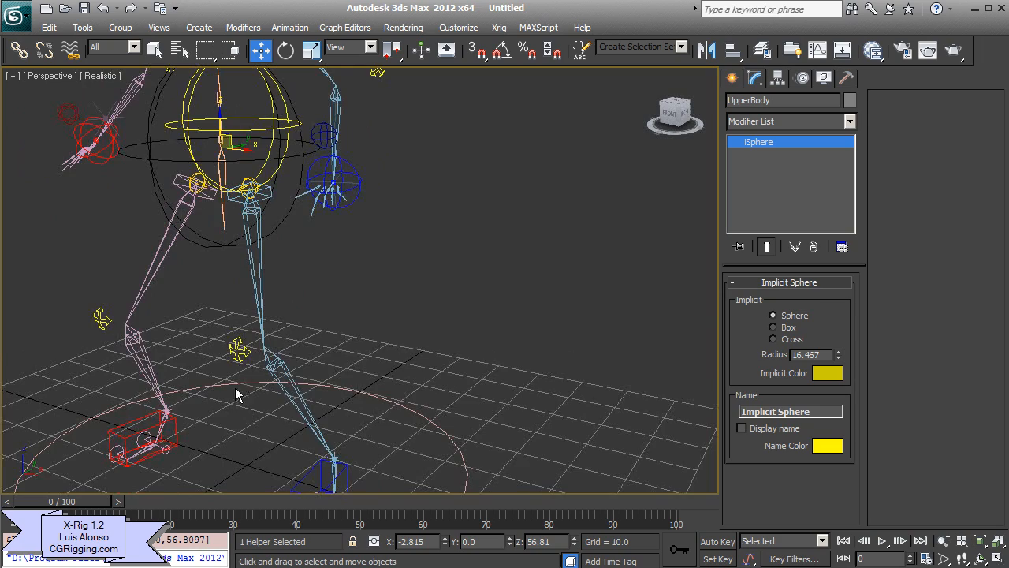
Select the C_L_Ankle control on the left foot and rotate it about its local axis
middle_drag(236, 388, 264, 213)
scroll(293, 315, up, 4)
alt+middle_drag(344, 280, 303, 395)
click(278, 357)
key(e)
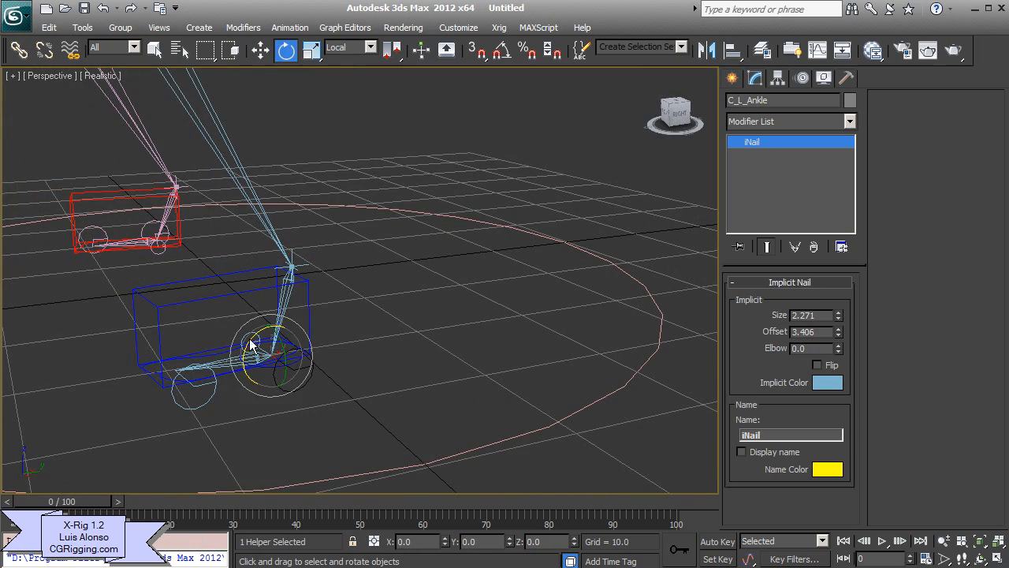
drag(251, 345, 297, 350)
Try the left foot's front pivot control and lift the foot above the ground grid
click(220, 394)
click(309, 296)
scroll(284, 315, down, 5)
alt+middle_drag(268, 269, 373, 288)
Move the left knee's up-vector control C_L_KneeUp to about X 17.9, Y -21.5, Z 34.6
click(298, 304)
mouse_move(298, 304)
alt+middle_down()
mouse_move(352, 328)
mouse_move(284, 330)
mouse_move(298, 319)
alt+middle_up()
key(w)
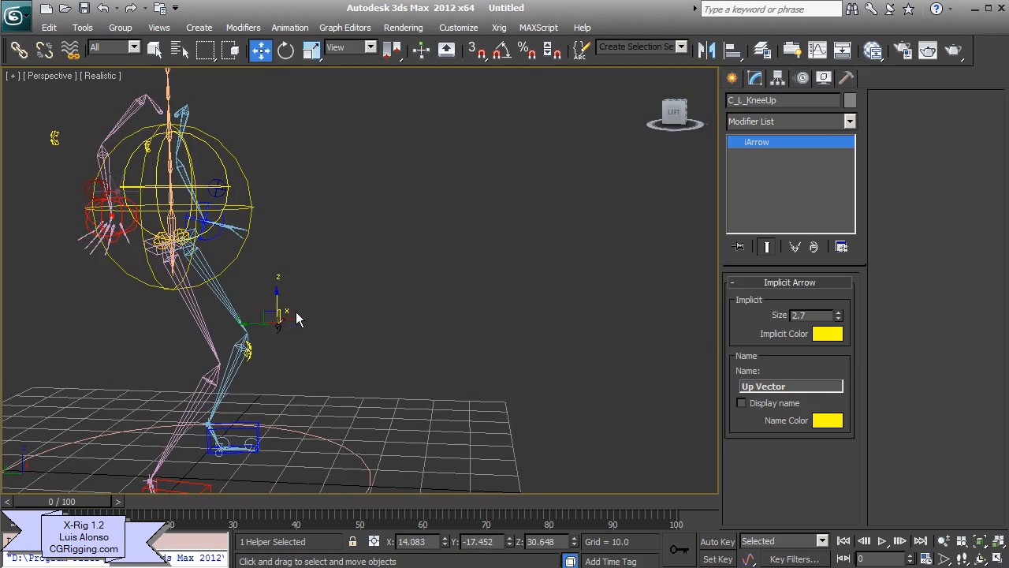
drag(265, 313, 283, 319)
alt+middle_drag(259, 322, 278, 335)
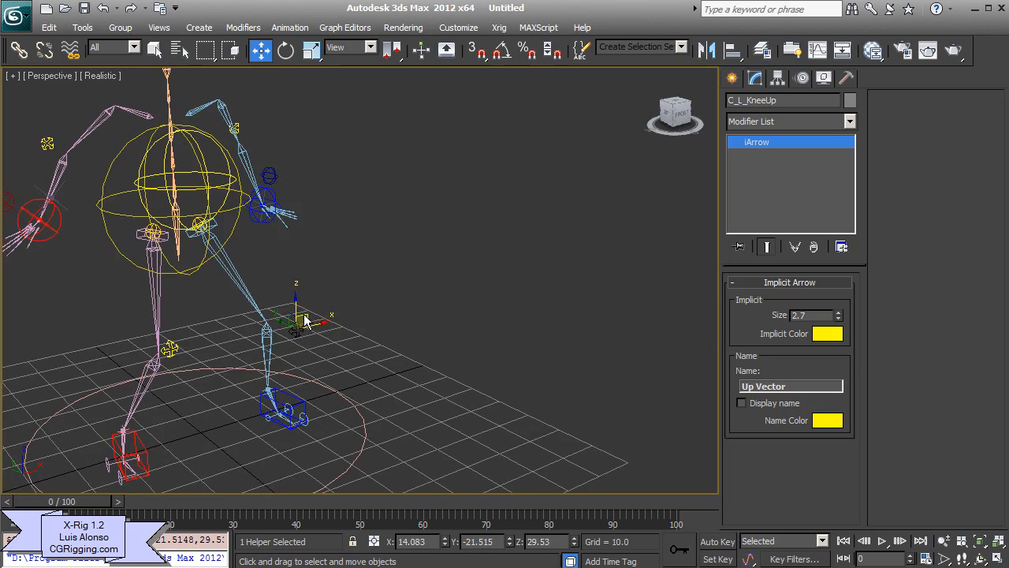
drag(306, 313, 322, 290)
Select the L_ClavideTwist joint inside the left clavicle
alt+middle_drag(323, 296, 296, 309)
middle_drag(394, 319, 306, 357)
scroll(327, 276, up, 7)
scroll(326, 276, down, 1)
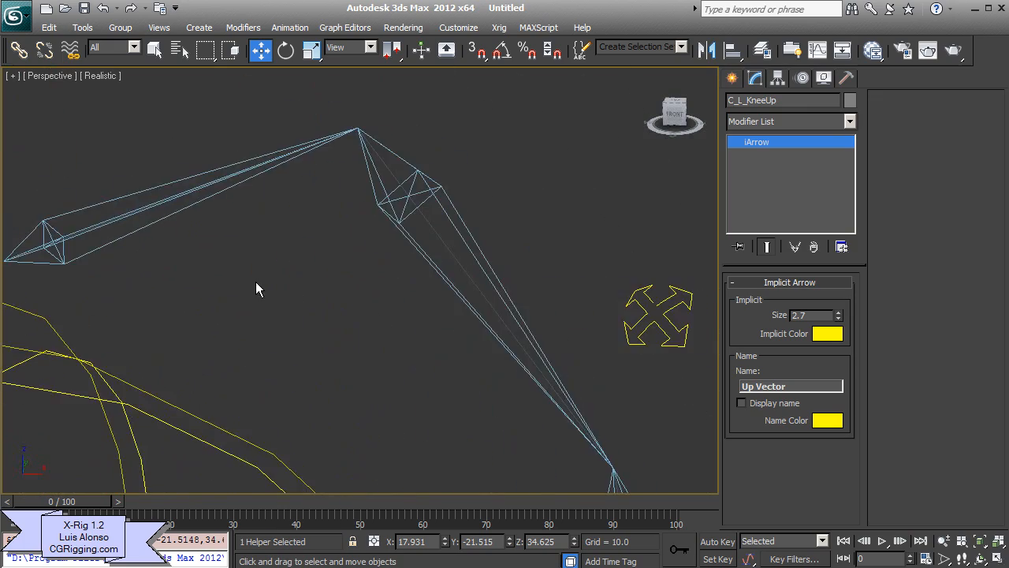
middle_drag(256, 281, 233, 253)
scroll(292, 283, up, 3)
middle_drag(292, 284, 292, 317)
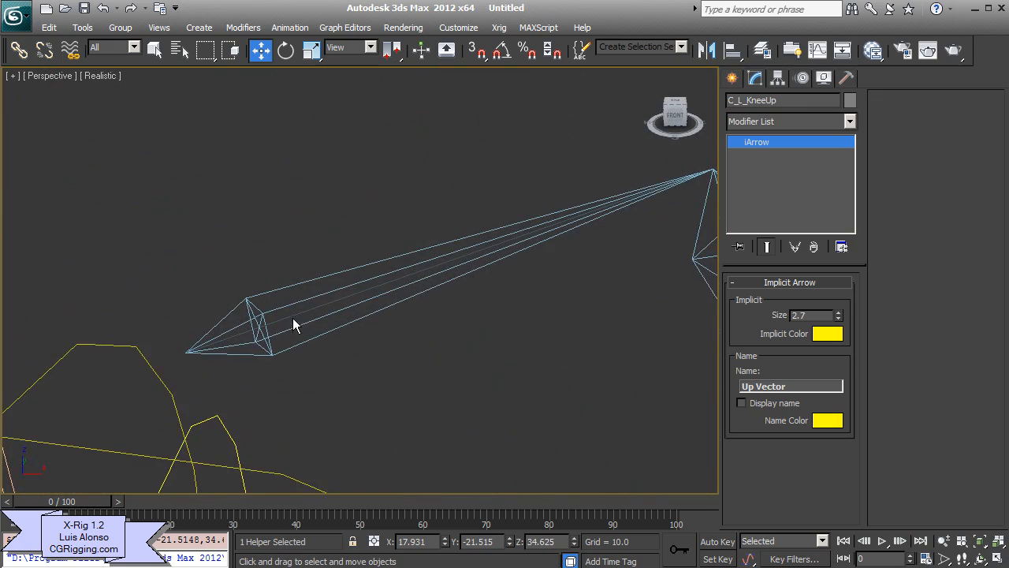
click(293, 315)
Examine the left clavicle twist joint from several angles and select the L_BicepTwist joint in the upper arm
scroll(307, 263, down, 5)
scroll(295, 299, up, 2)
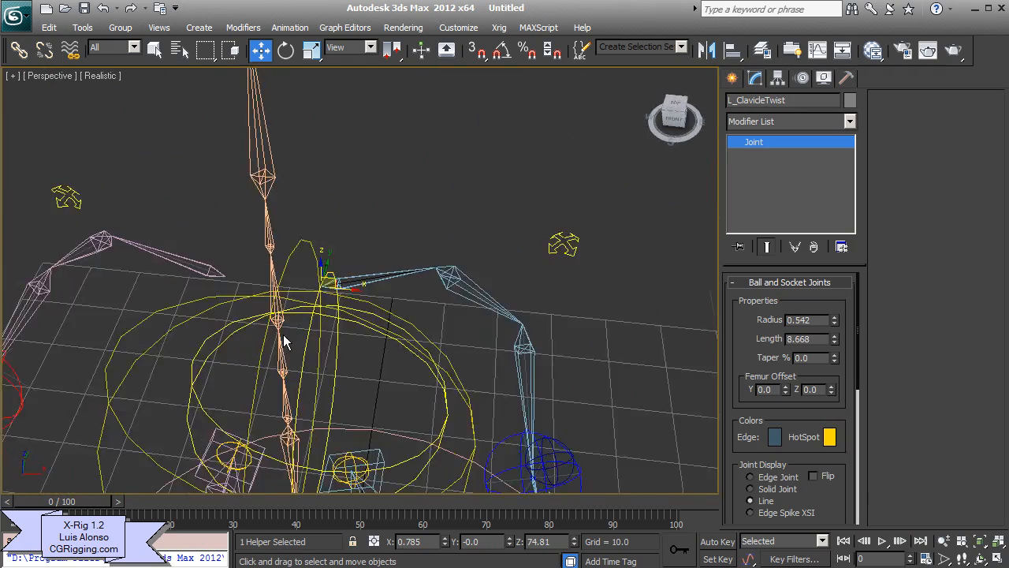
scroll(284, 338, down, 2)
scroll(298, 350, up, 4)
middle_drag(314, 326, 242, 231)
alt+middle_drag(503, 254, 231, 272)
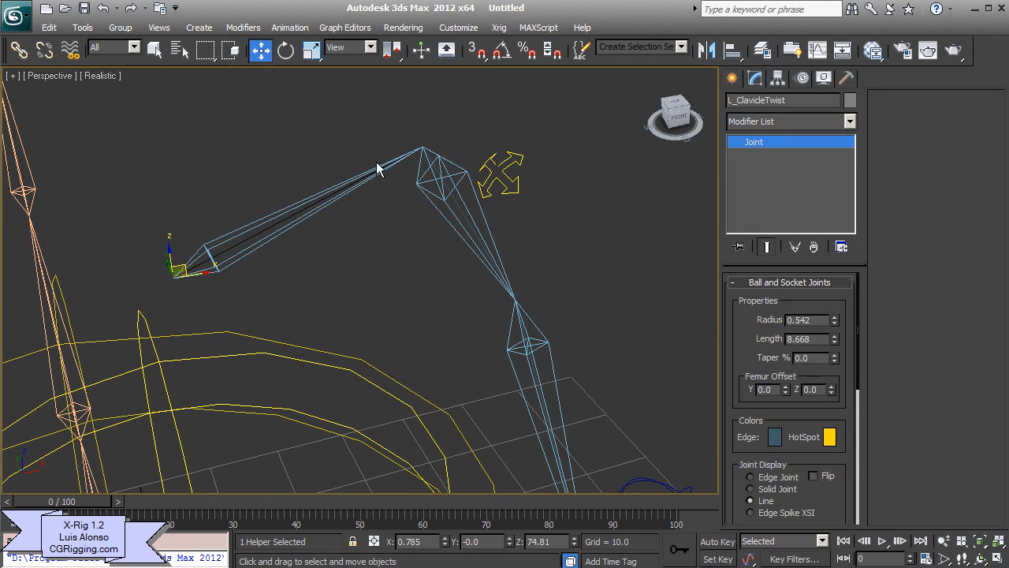
alt+middle_drag(379, 168, 349, 214)
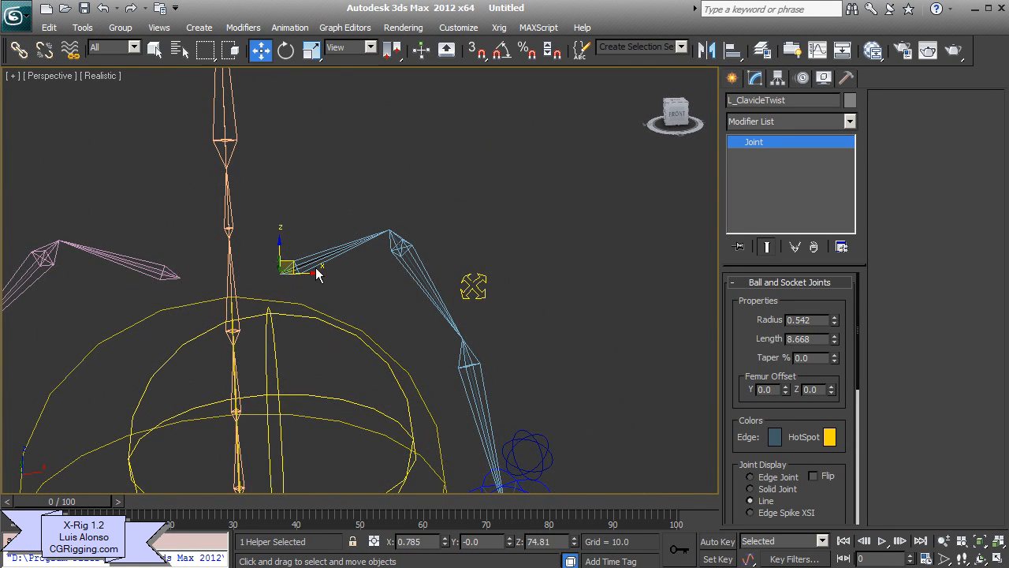
scroll(328, 265, up, 4)
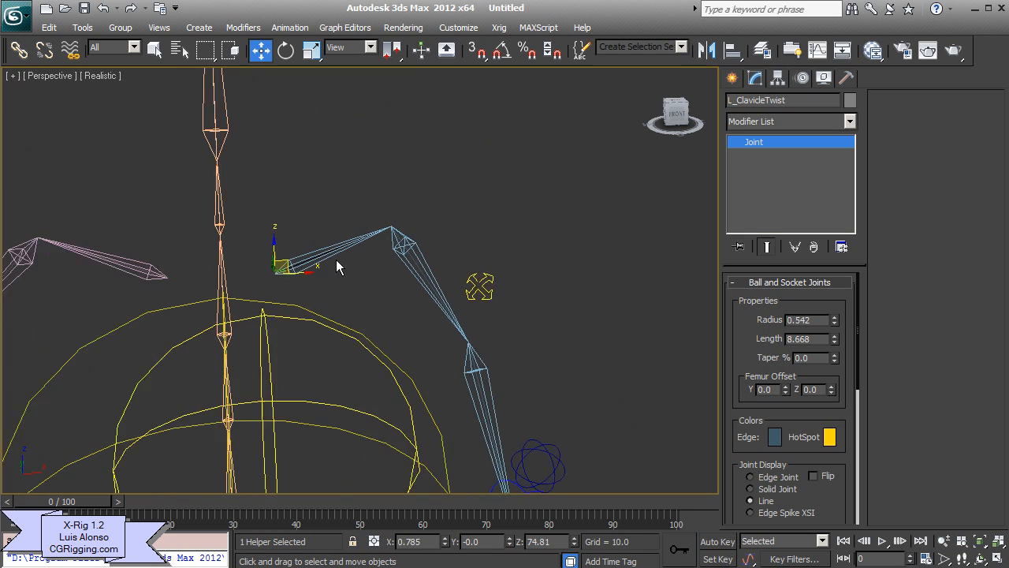
click(440, 272)
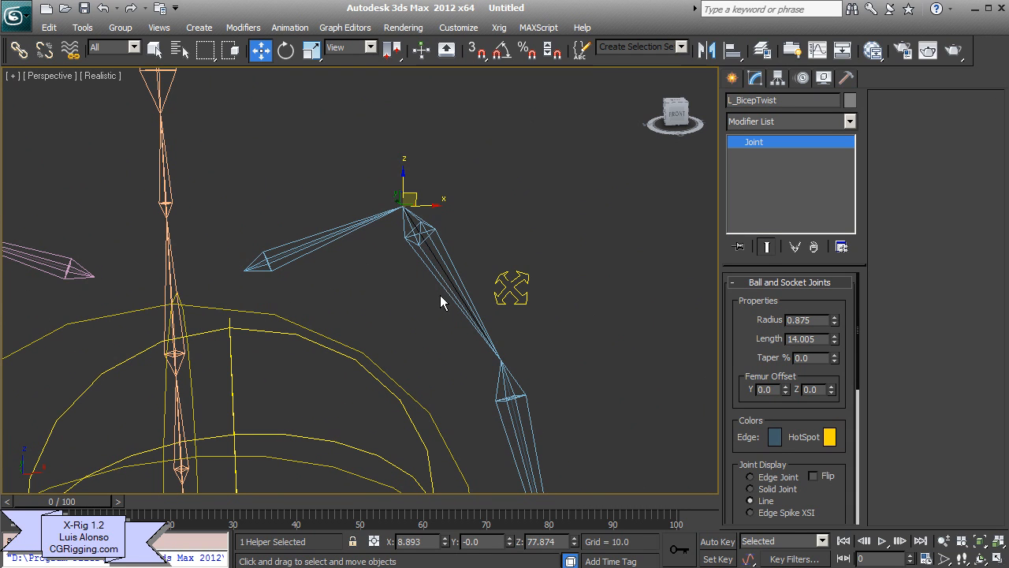
alt+middle_drag(435, 260, 433, 259)
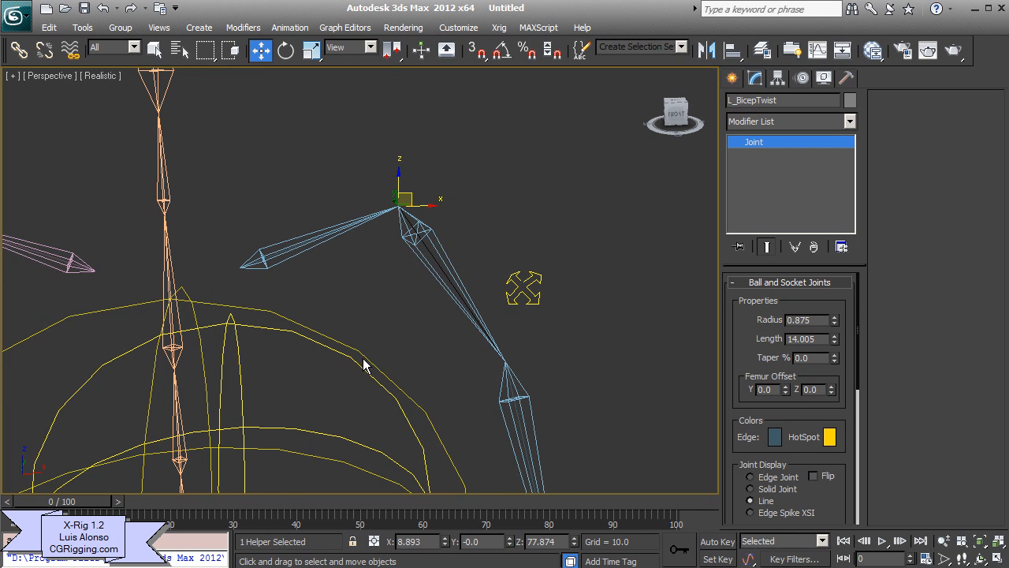
Lower the C_L_Hand control's C_L_HandLock follow slider to its minimum and move the left hand to about X 25.9, Z 63.8
scroll(359, 282, down, 3)
scroll(369, 250, down, 6)
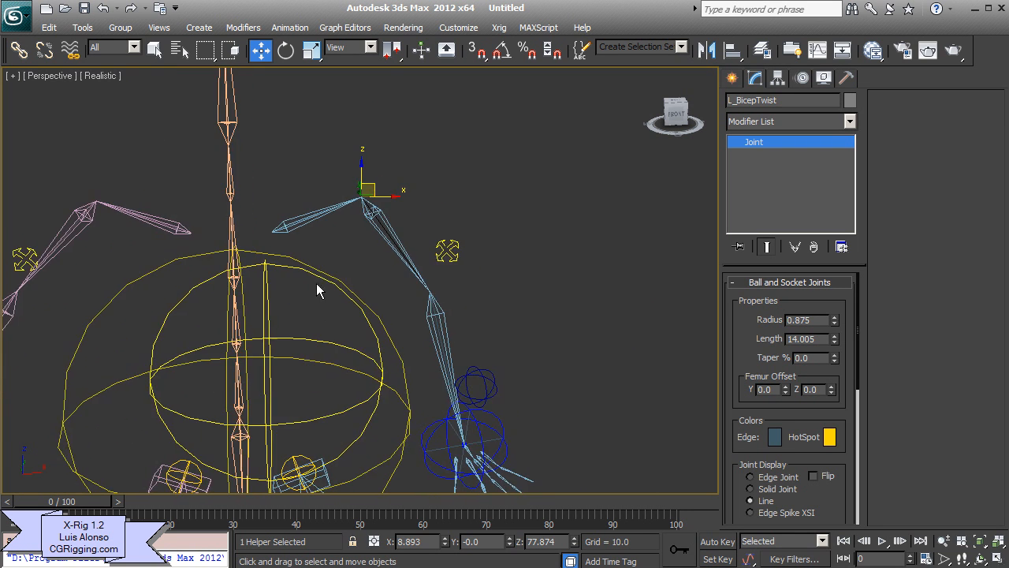
click(447, 338)
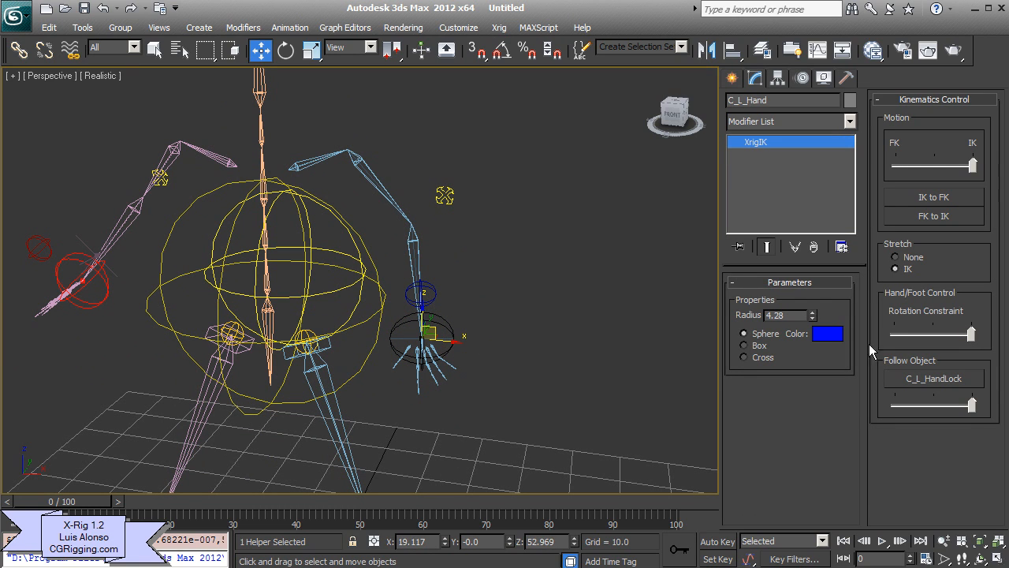
drag(967, 409, 756, 400)
middle_drag(534, 142, 549, 175)
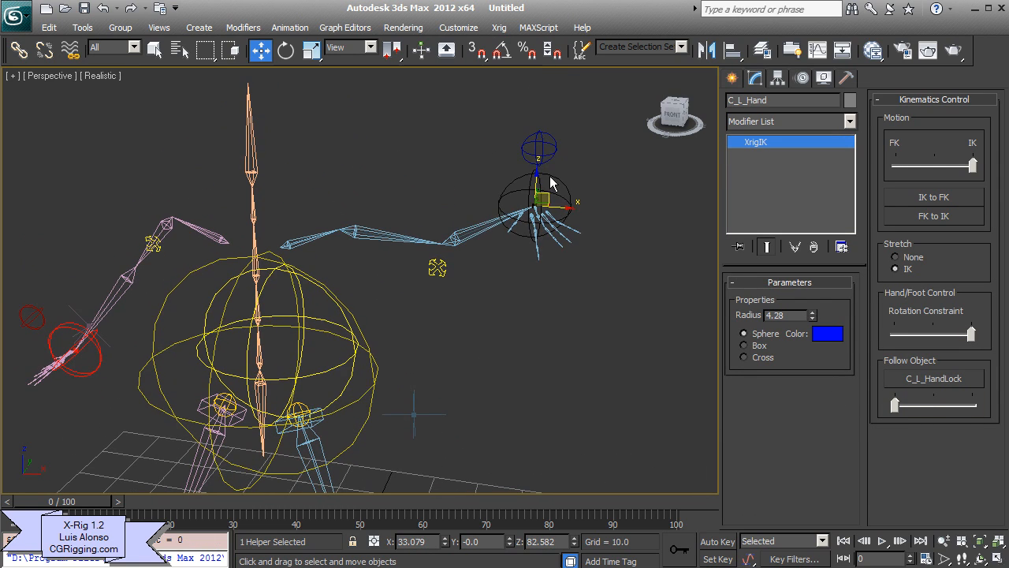
drag(546, 196, 485, 337)
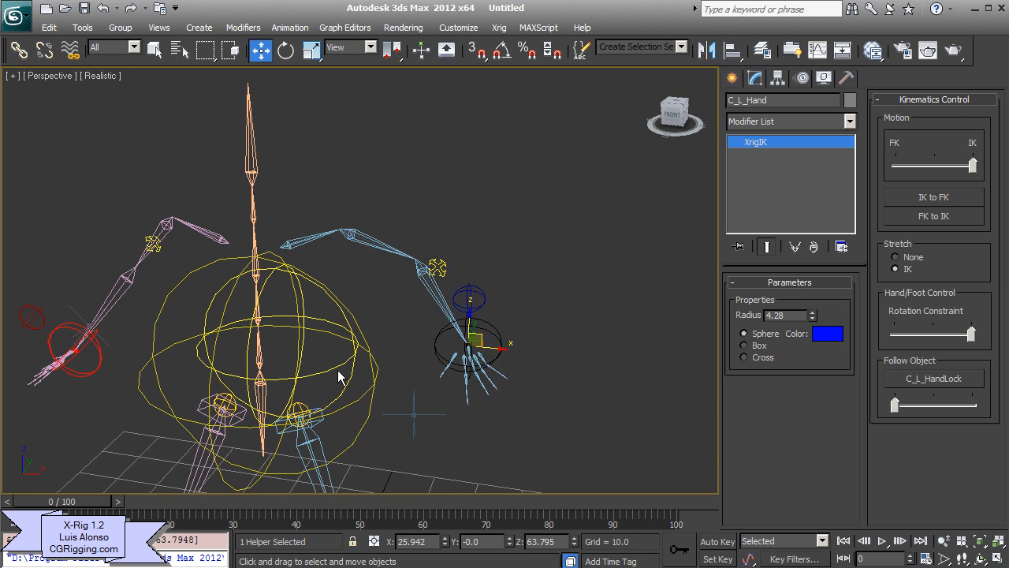
Select the entire rig with its controls and clone it along the X axis, placing the copy beside the original
scroll(338, 376, down, 8)
middle_drag(359, 278, 375, 244)
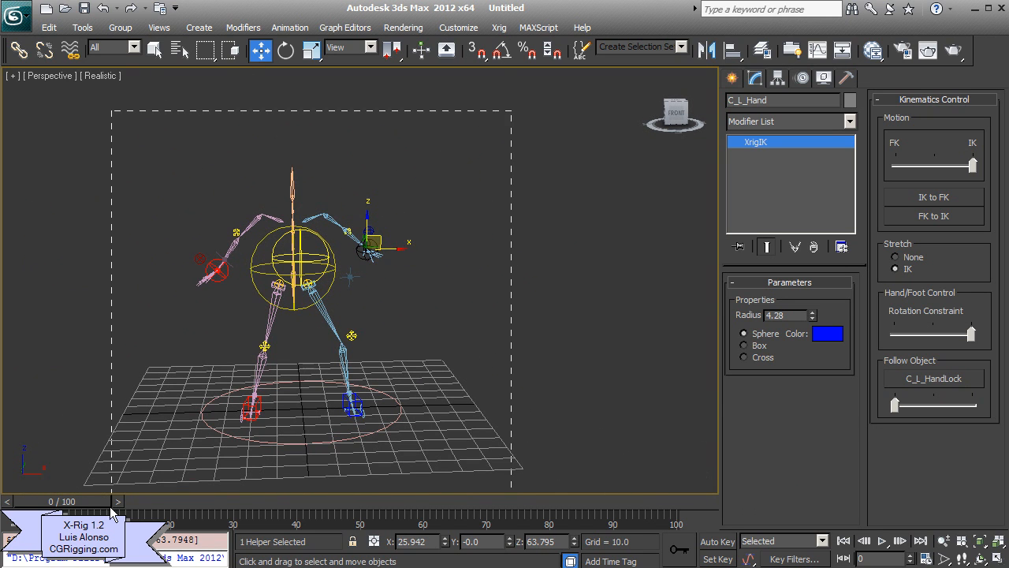
drag(110, 507, 108, 509)
middle_drag(268, 465, 221, 447)
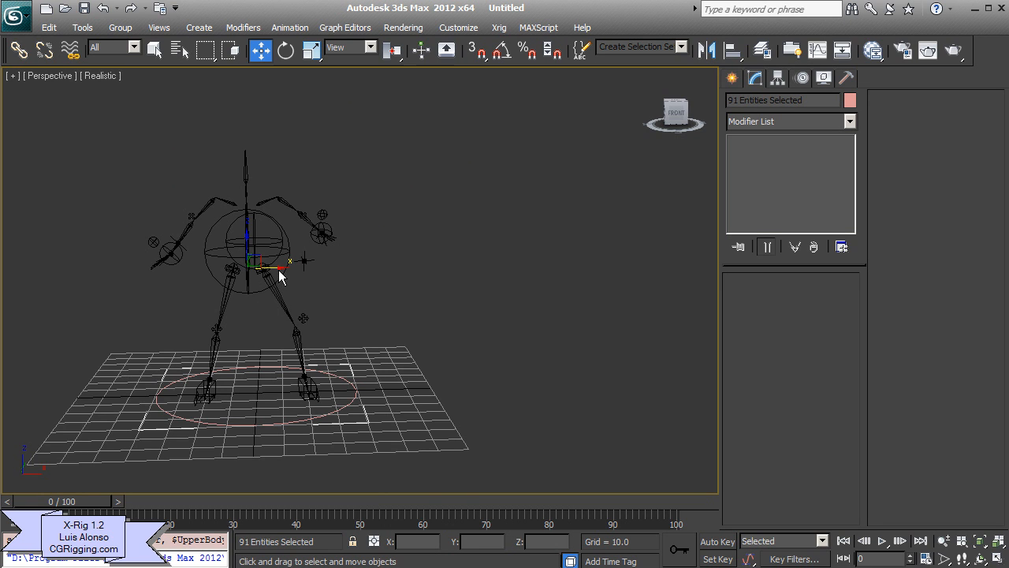
shift+drag(275, 272, 533, 275)
click(505, 357)
middle_drag(475, 402, 405, 319)
click(405, 319)
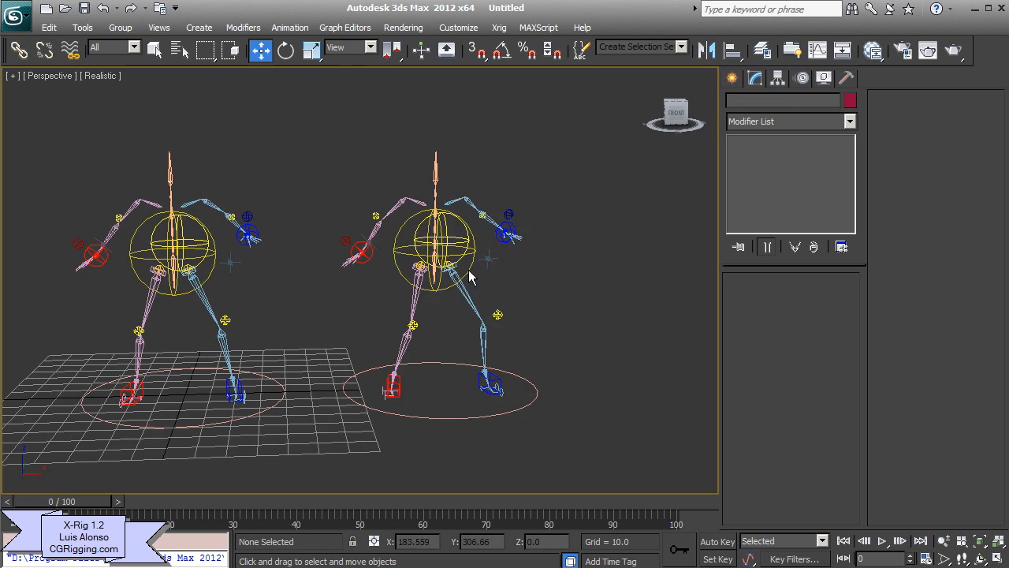
Try the copied rig's body control and move its left knee up-vector control to about X 126.2, Y -21.5, Z 31.5
click(468, 269)
mouse_move(467, 245)
mouse_down()
mouse_move(451, 237)
mouse_move(470, 241)
mouse_up()
click(514, 302)
alt+middle_drag(525, 322, 420, 290)
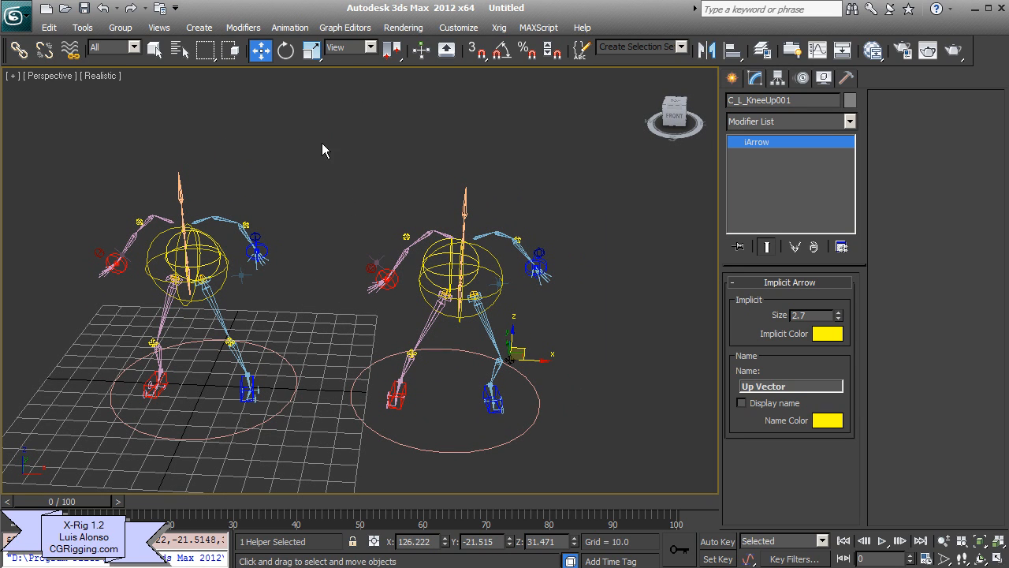
alt+middle_drag(335, 218, 341, 170)
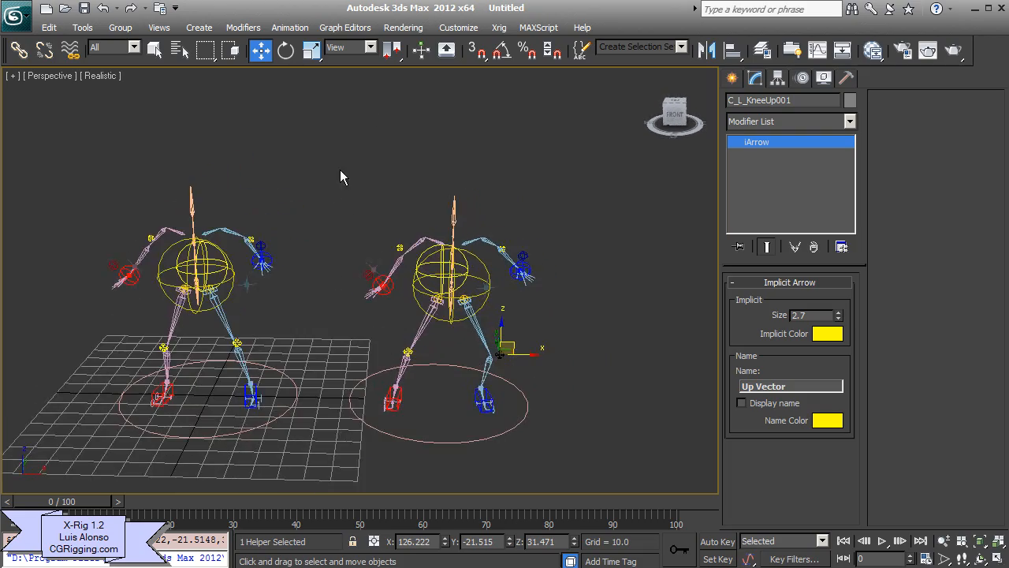
Examine the original rig's torso, limbs and controls beside the copy
middle_drag(235, 308, 370, 257)
scroll(370, 257, up, 5)
scroll(350, 229, down, 3)
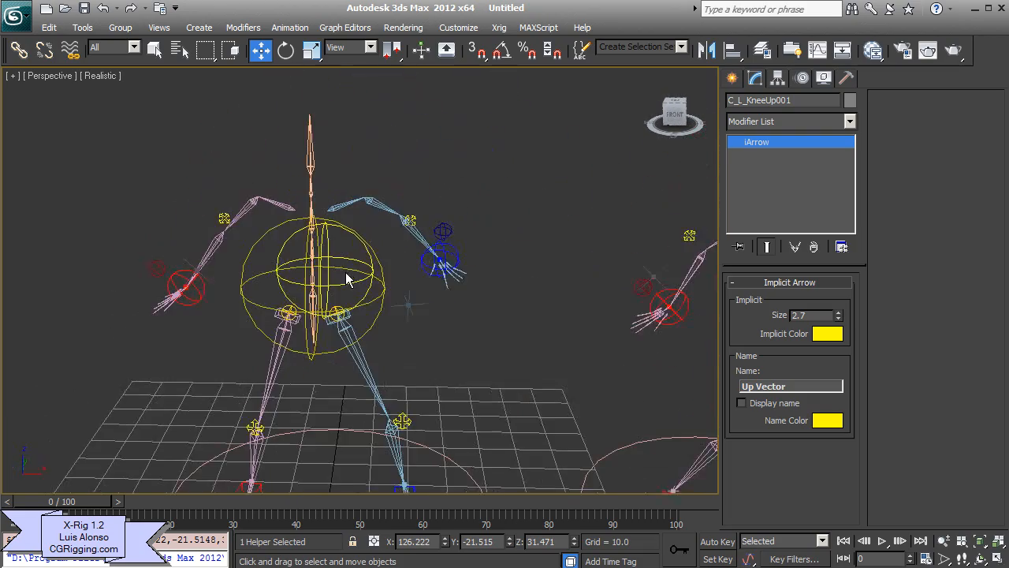
scroll(292, 229, down, 4)
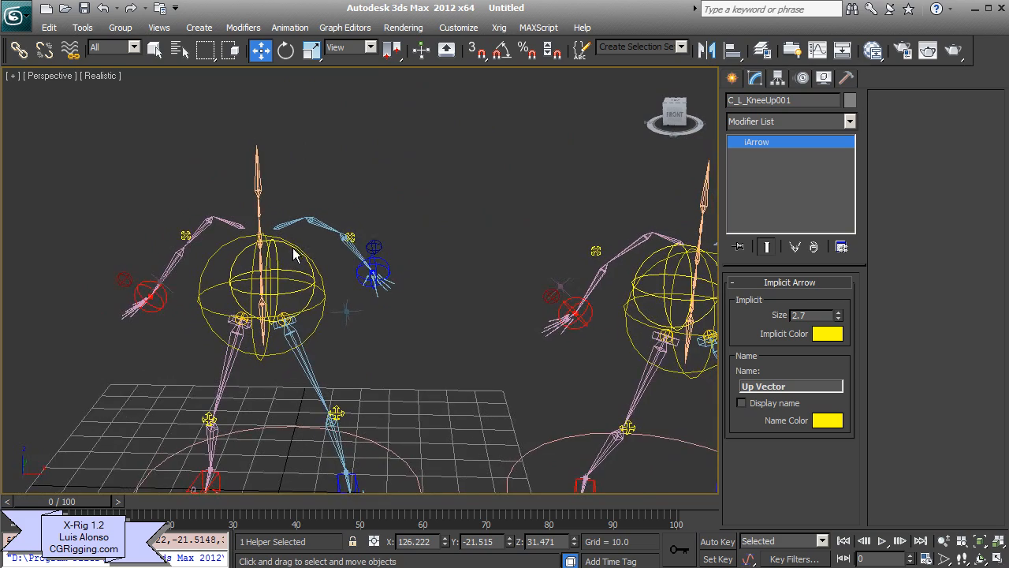
middle_drag(285, 260, 273, 246)
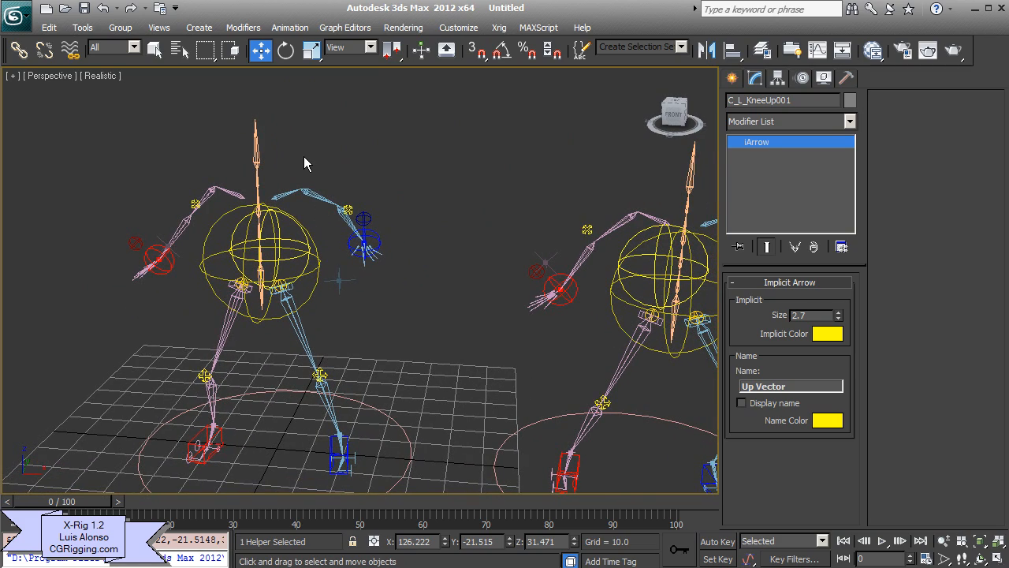
scroll(295, 358, down, 2)
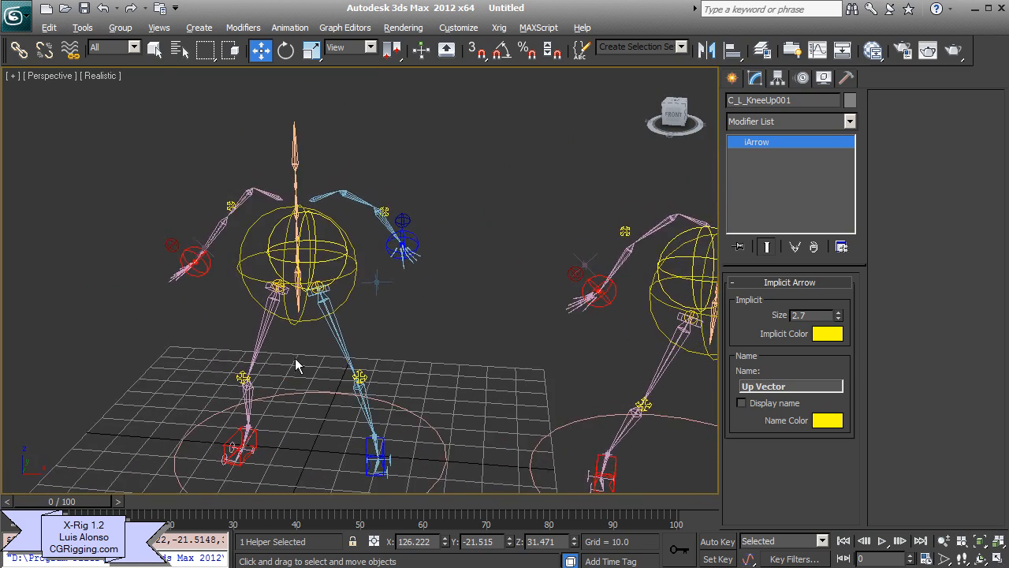
scroll(273, 244, up, 5)
middle_drag(271, 245, 282, 276)
Select the SubMaster control, the inner sphere in the original rig's torso
click(245, 289)
click(396, 331)
alt+middle_drag(394, 342, 367, 259)
click(370, 266)
scroll(371, 266, down, 8)
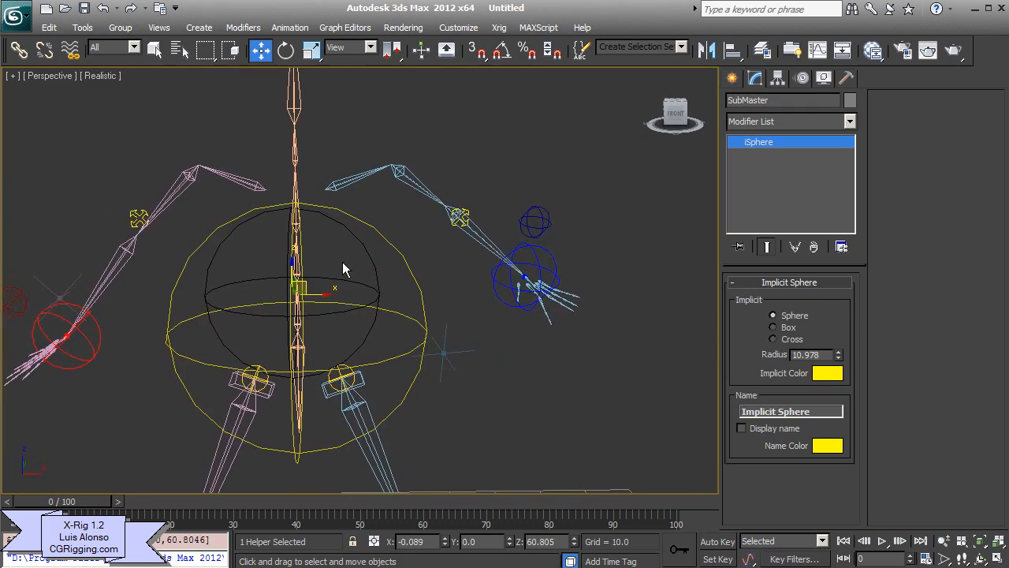
Try rotating the SubMaster control with the Rotate tool
key(e)
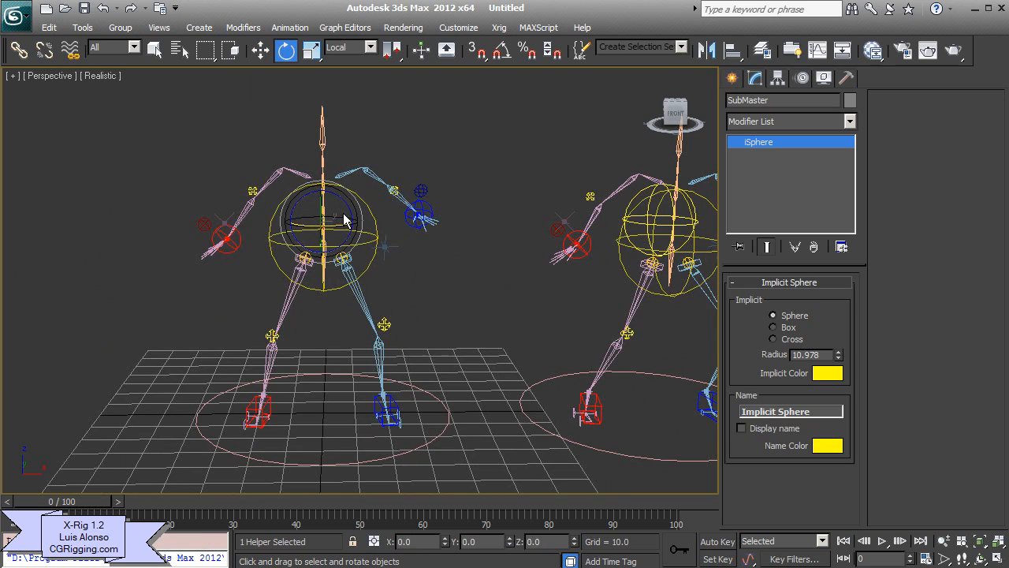
drag(343, 213, 334, 241)
right_click(334, 240)
alt+middle_drag(327, 206, 376, 293)
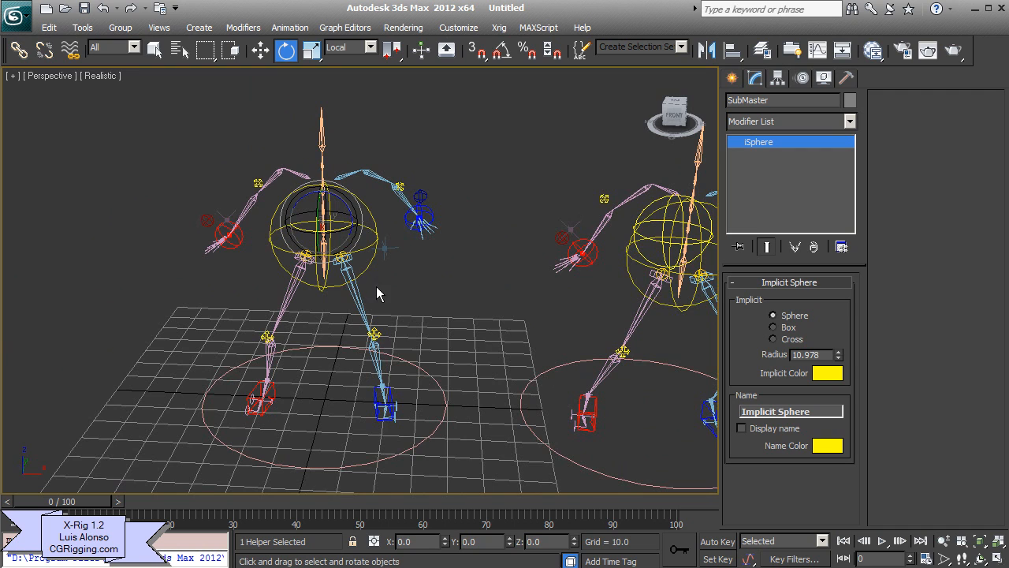
Display the SubMaster control as a cross with a radius of 7.678
click(789, 330)
click(773, 339)
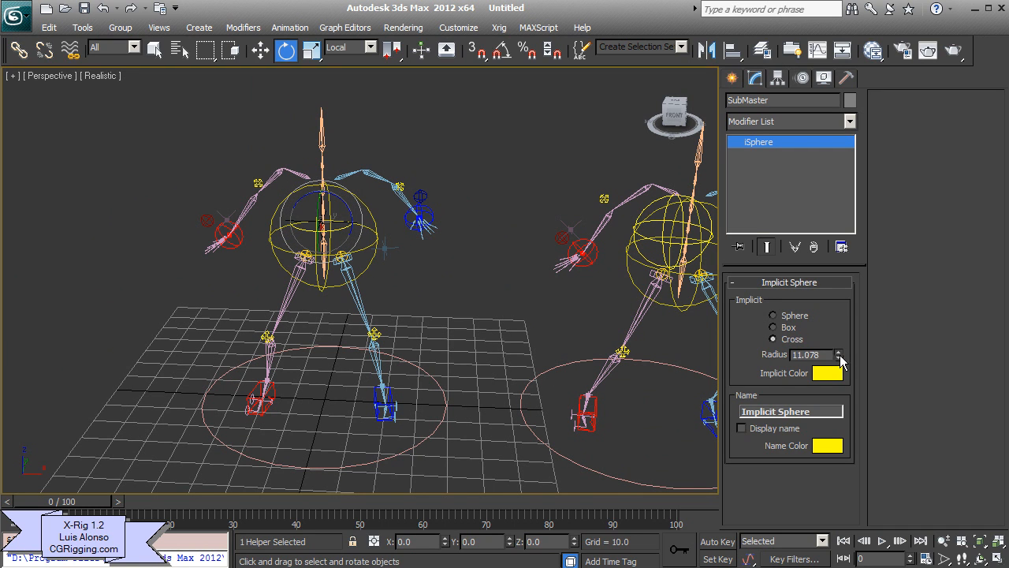
alt+middle_drag(430, 303, 354, 276)
scroll(435, 328, up, 2)
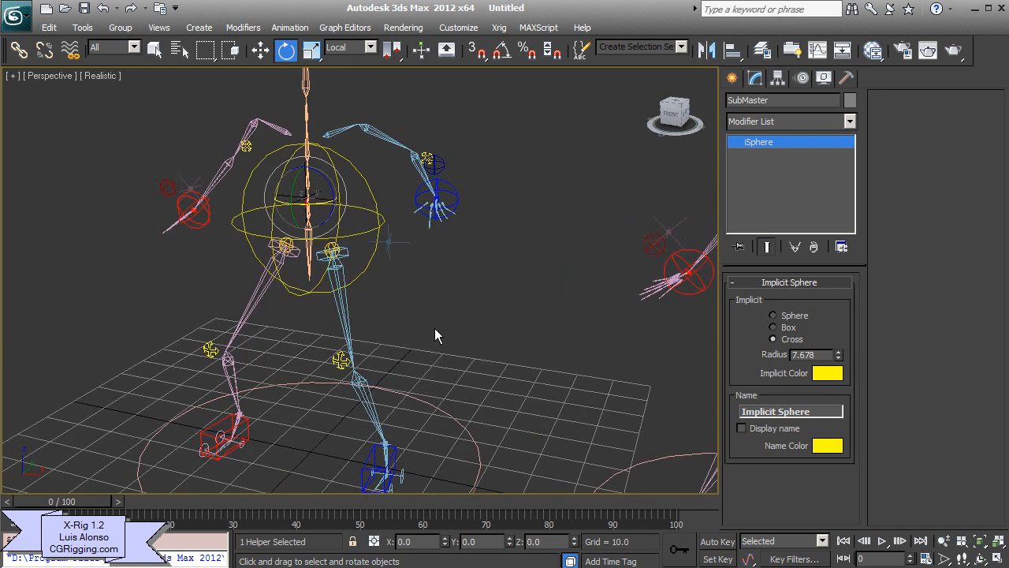
click(434, 331)
Select the UpperBody control, the large sphere around the torso, and rotate it to tilt the upper body
alt+middle_drag(432, 399, 410, 351)
click(325, 200)
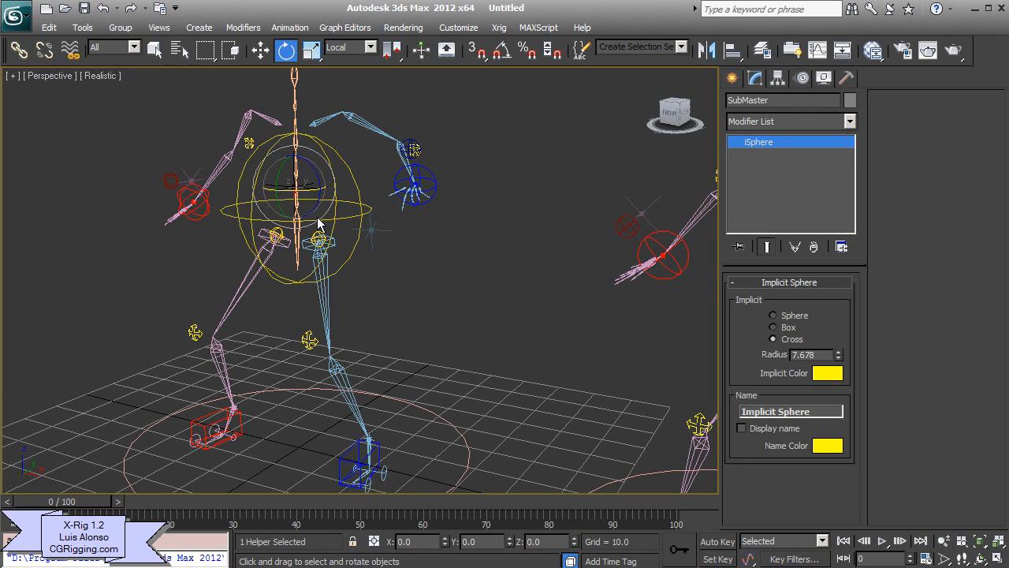
click(309, 226)
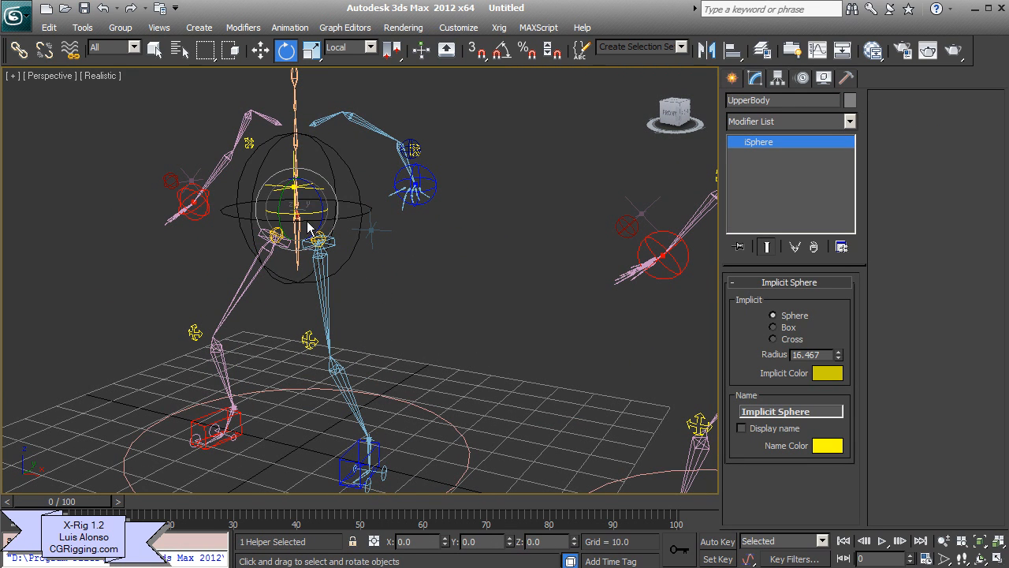
mouse_move(309, 226)
mouse_down()
mouse_move(309, 211)
mouse_move(294, 227)
mouse_move(310, 225)
mouse_up()
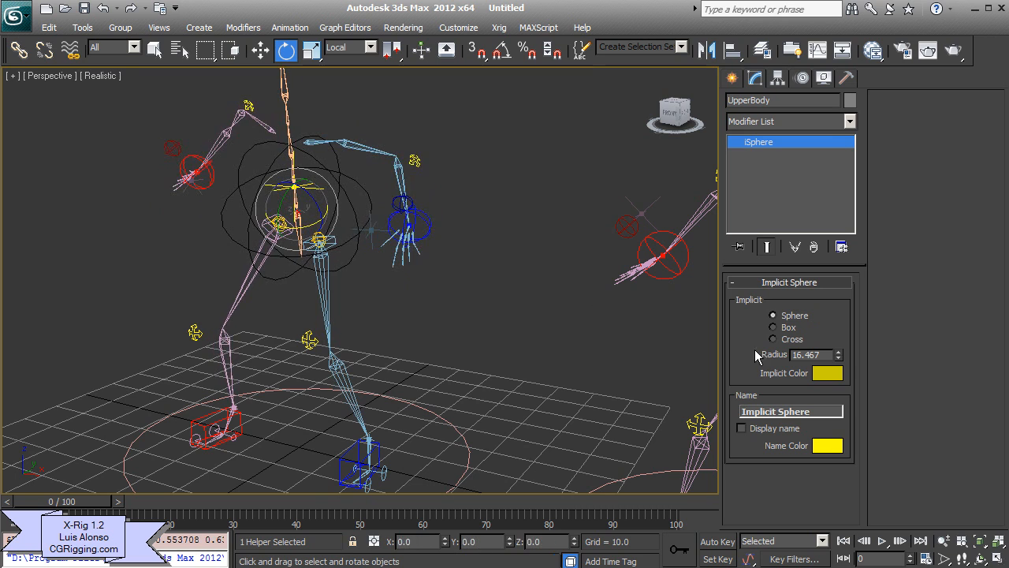
Display the UpperBody control as a box, reduce its radius and clear the selection
click(774, 327)
drag(838, 354, 822, 412)
alt+middle_drag(374, 290, 371, 313)
click(402, 377)
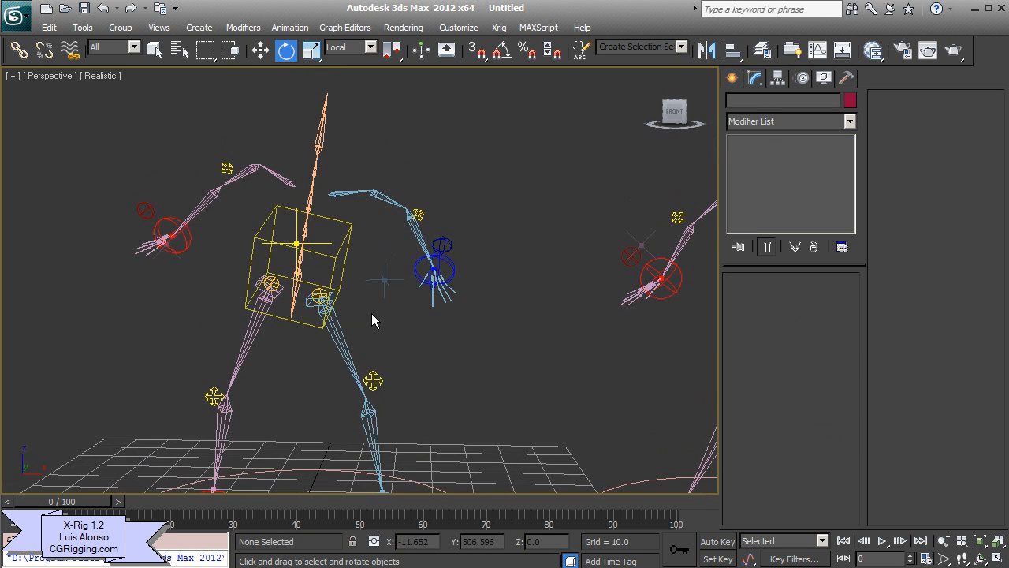
Select the S_Spine_01 joint in the lower torso and pin its modifier stack
scroll(326, 312, up, 3)
scroll(326, 311, up, 2)
click(237, 240)
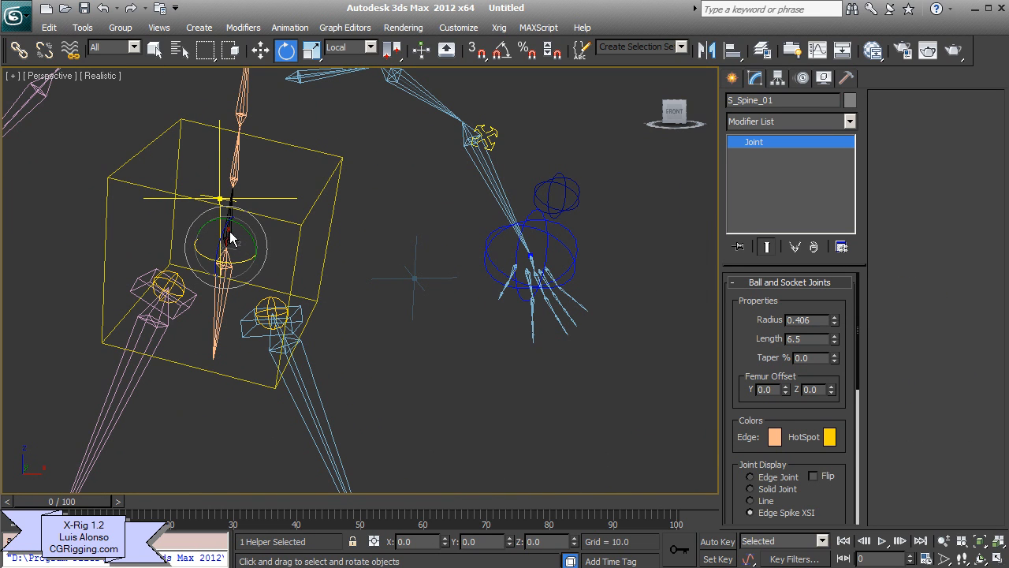
alt+middle_drag(230, 233, 507, 261)
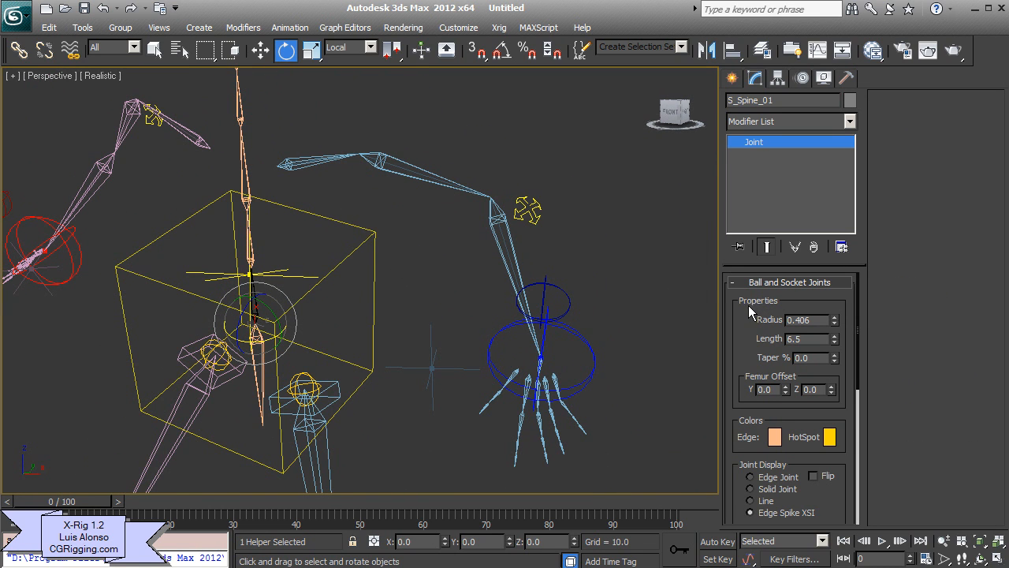
click(738, 247)
middle_drag(254, 237, 279, 261)
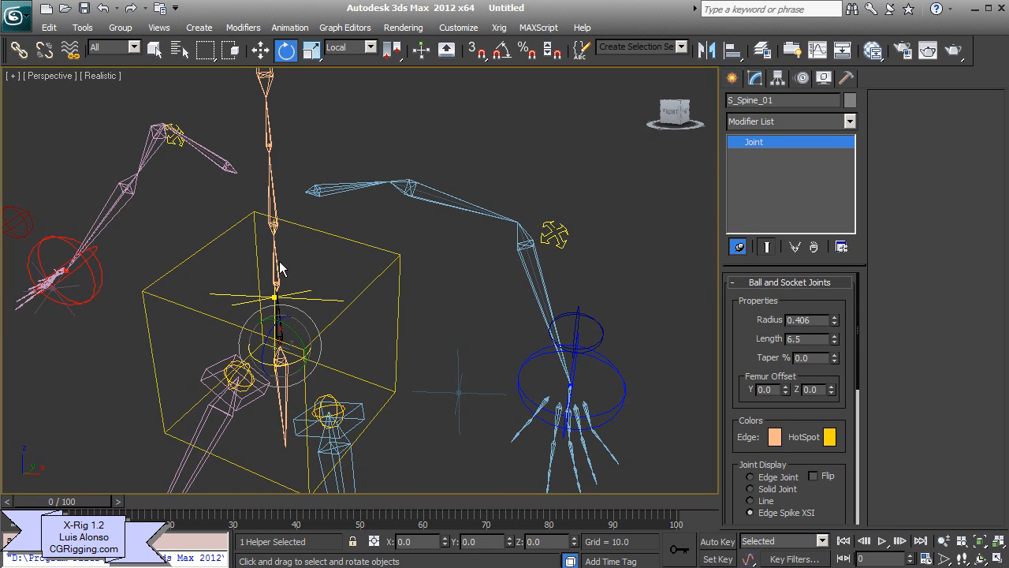
Add the five other joints of the central body chain above and below S_Spine_01 to the selection
ctrl+click(281, 283)
ctrl+click(276, 206)
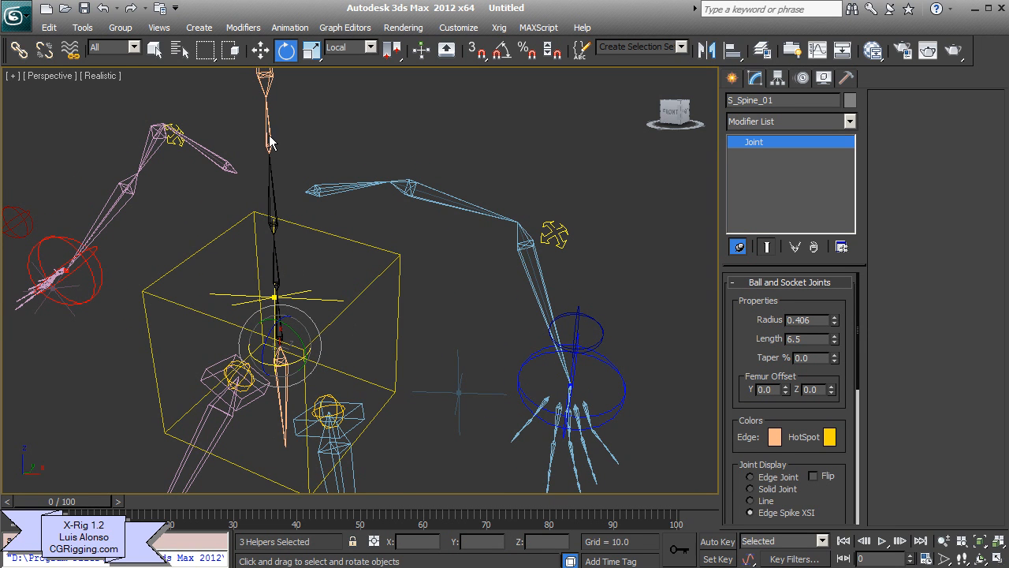
ctrl+click(269, 137)
middle_drag(280, 108, 288, 182)
ctrl+click(275, 175)
middle_drag(284, 473, 288, 290)
ctrl+click(288, 331)
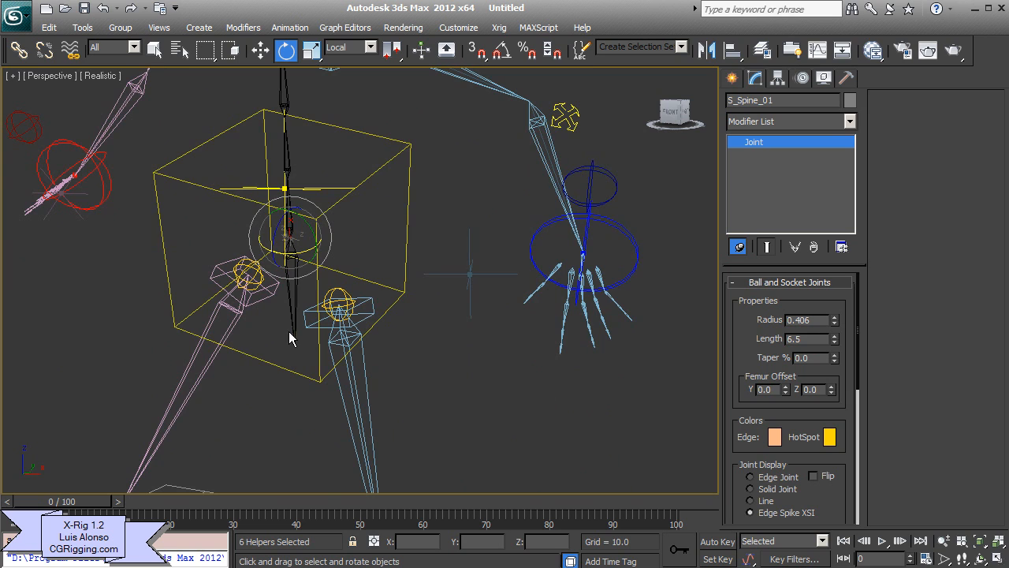
Try the Edge Joint and Solid Joint display styles on the six selected body joints
scroll(289, 189, down, 4)
mouse_move(482, 387)
alt+middle_down()
mouse_move(487, 406)
mouse_move(470, 400)
alt+middle_up()
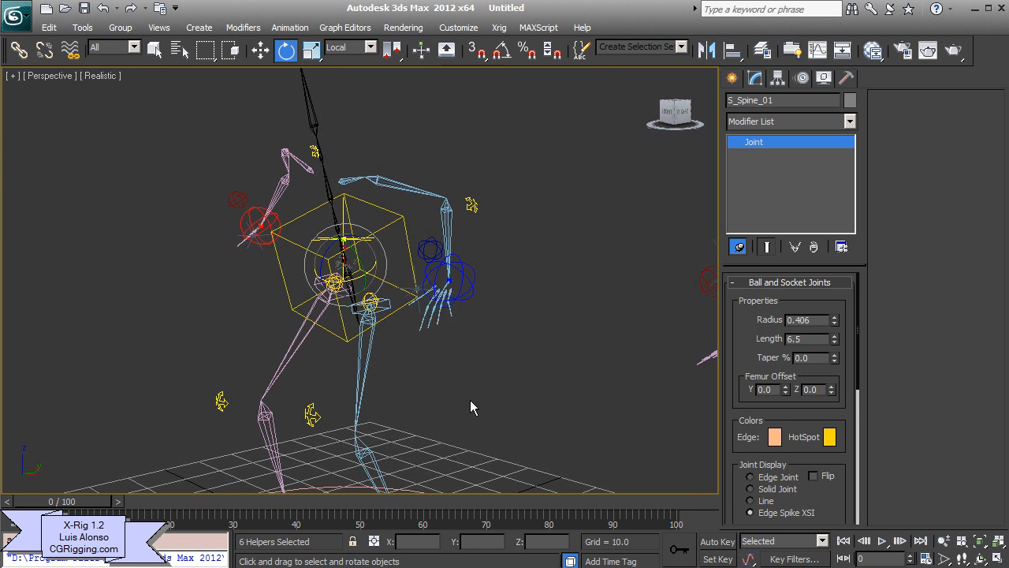
scroll(739, 493, down, 3)
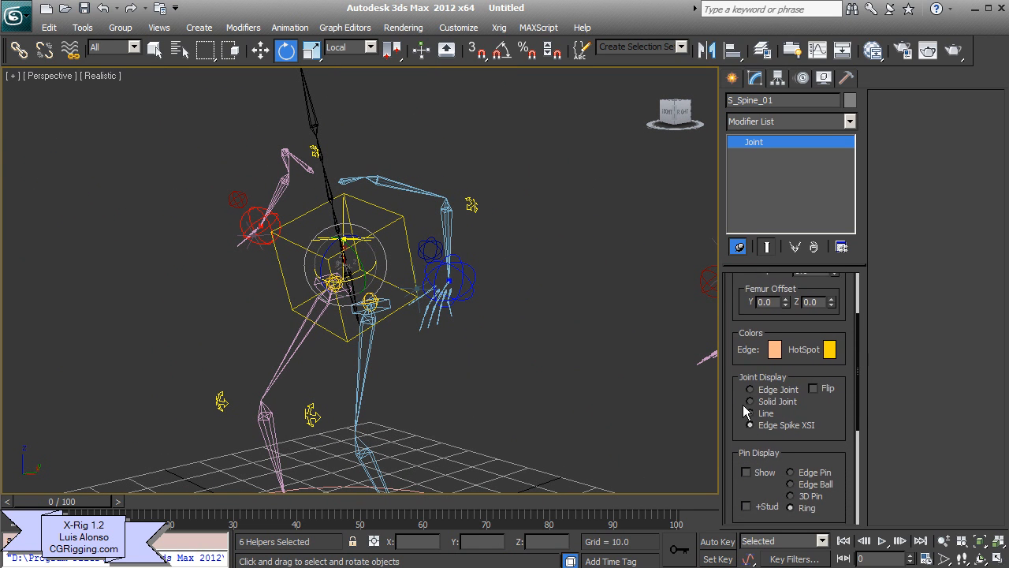
click(776, 384)
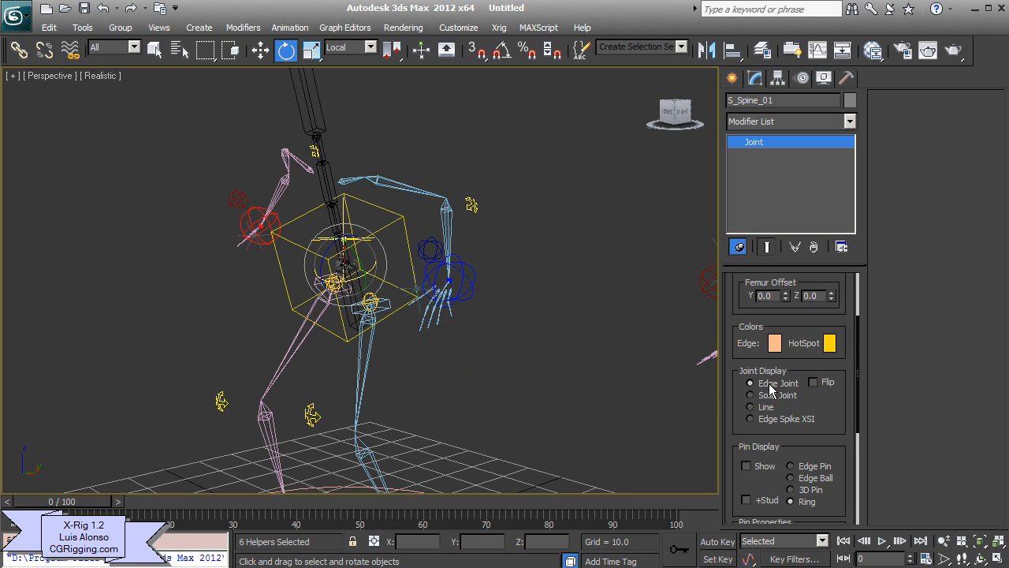
alt+middle_drag(531, 348, 651, 374)
click(773, 395)
mouse_move(556, 369)
alt+middle_down()
mouse_move(502, 390)
mouse_move(490, 425)
mouse_move(465, 432)
alt+middle_up()
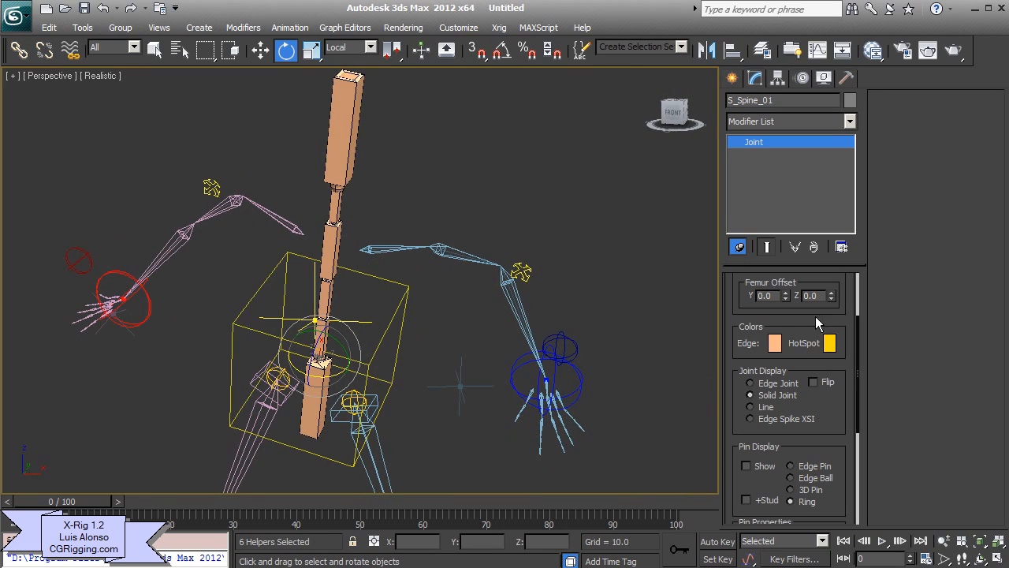
Set the joint display of the selected body joints to Line
click(761, 406)
alt+middle_drag(566, 430, 516, 406)
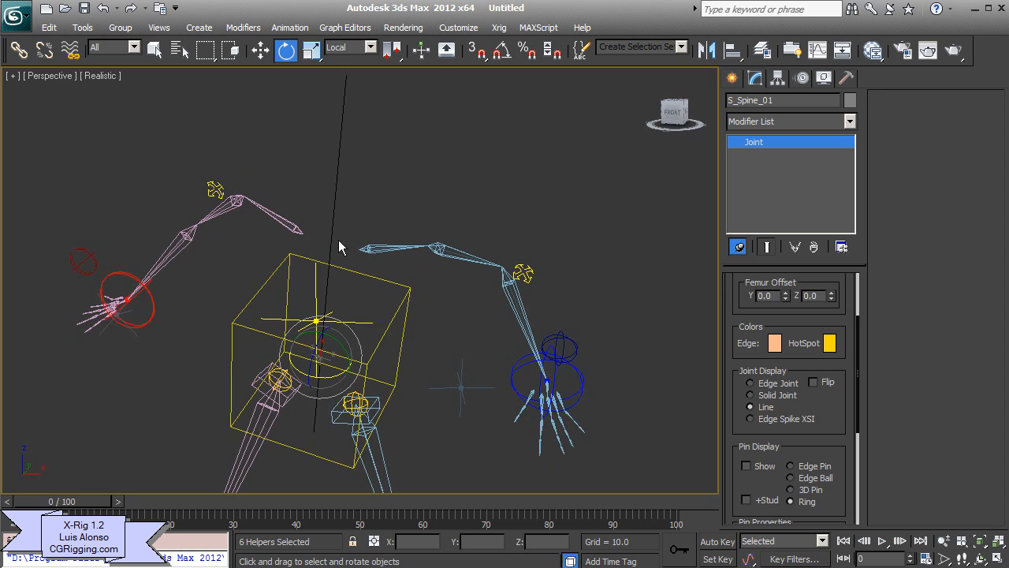
alt+middle_drag(527, 229, 739, 396)
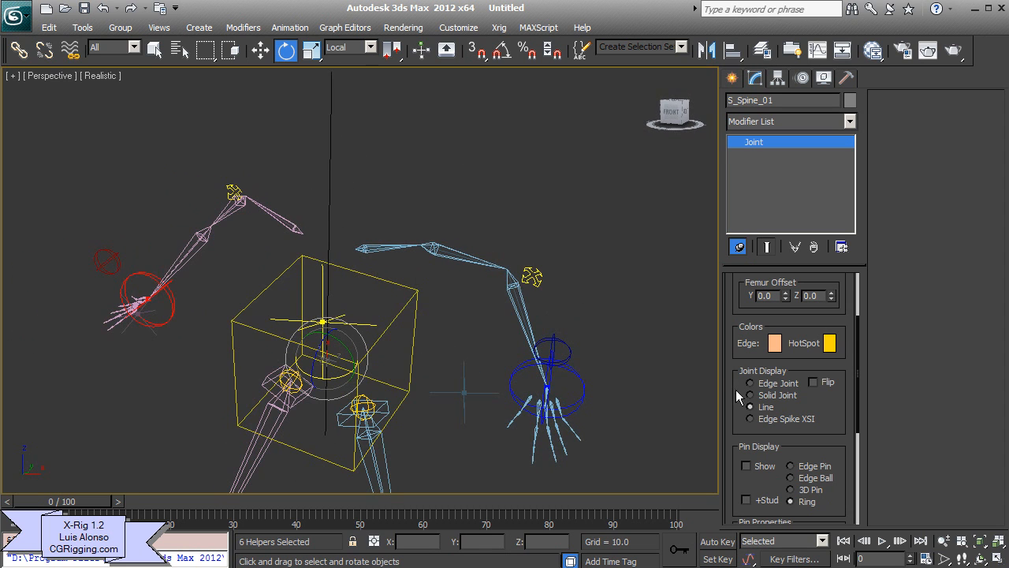
Show the ring pins on the selected body joints and set the pin size to 3.9
alt+middle_drag(346, 186, 445, 369)
scroll(733, 434, down, 2)
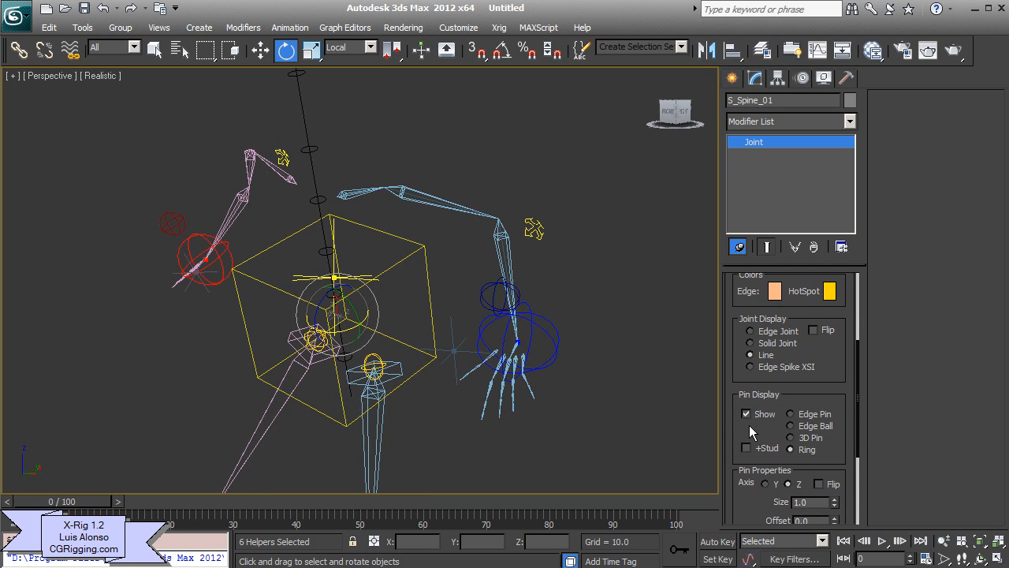
drag(836, 504, 841, 484)
middle_drag(553, 290, 562, 338)
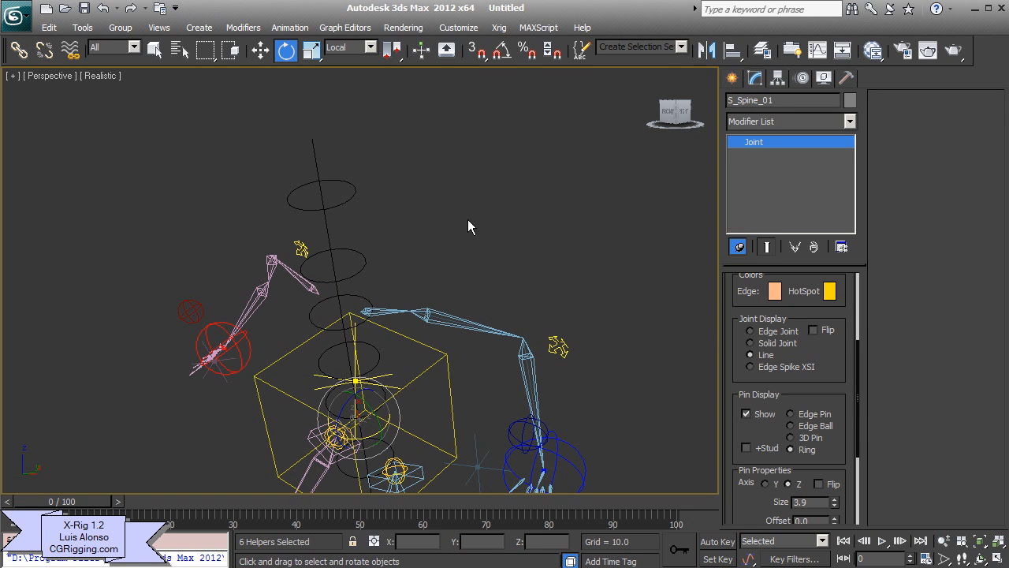
Inspect the line and ring display of the body joints unselected, and restore the six-joint selection
click(376, 257)
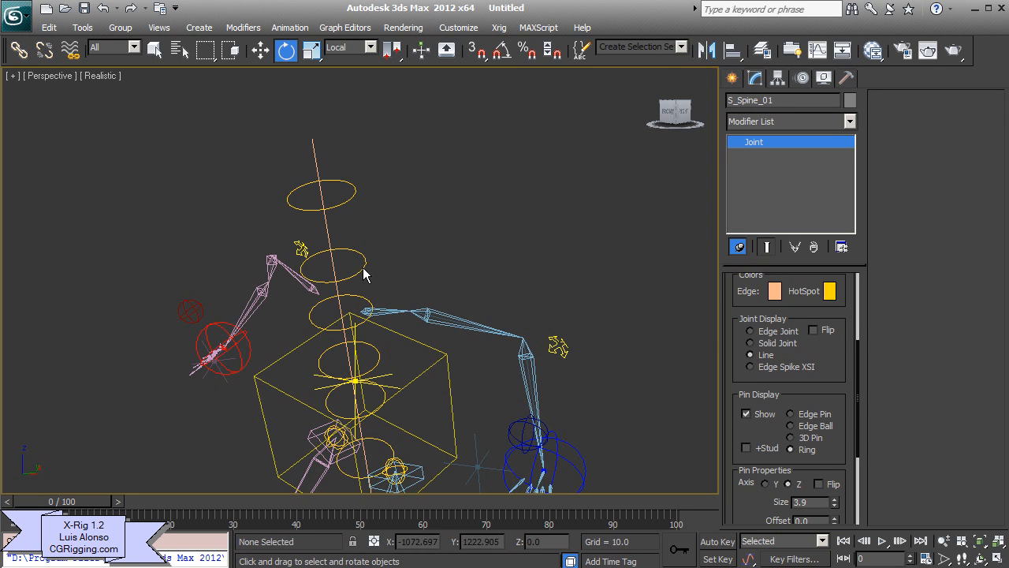
click(363, 270)
middle_drag(386, 329, 387, 299)
key(ctrl+z)
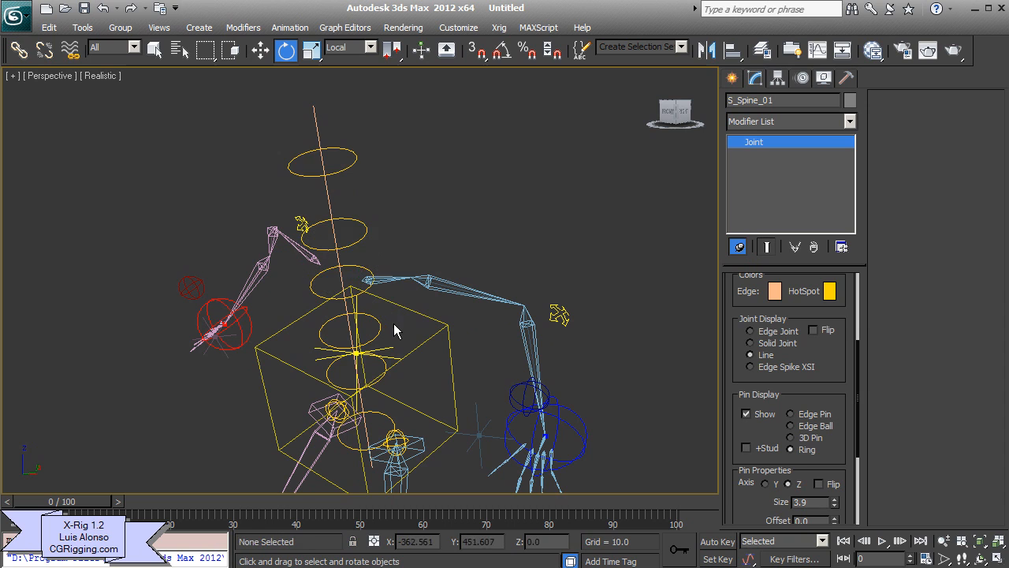
key(ctrl+z)
middle_drag(406, 364, 460, 330)
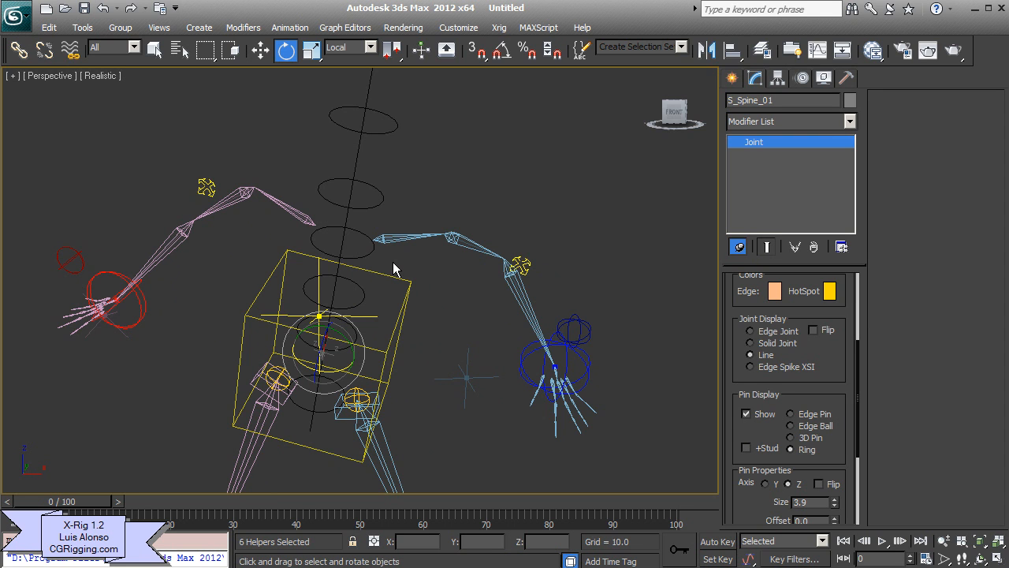
alt+middle_drag(394, 269, 434, 263)
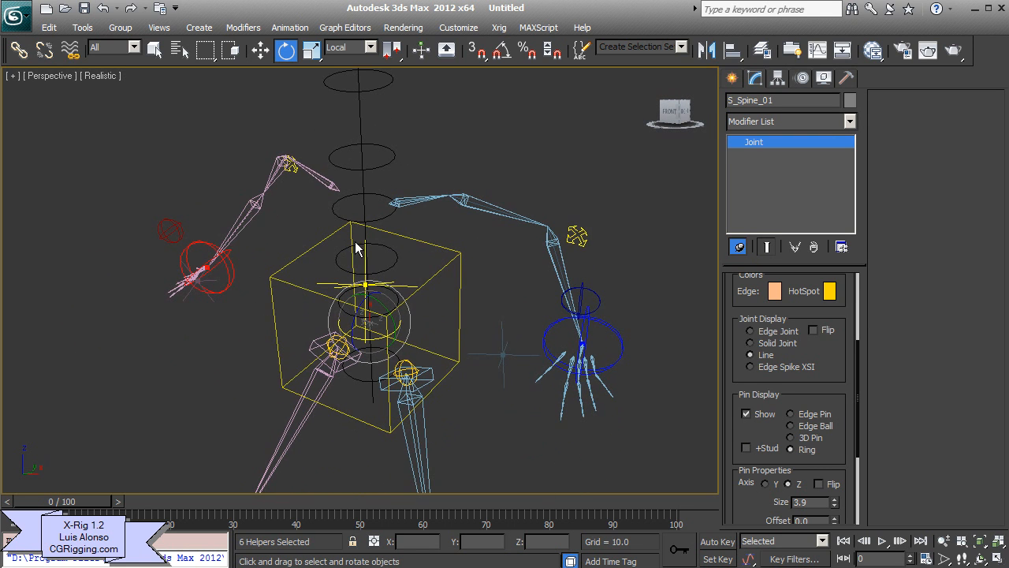
mouse_move(356, 249)
middle_down()
mouse_move(533, 254)
mouse_move(599, 284)
middle_up()
Try the Edge Spike XSI and Edge Joint display styles on the six selected body joints
click(754, 366)
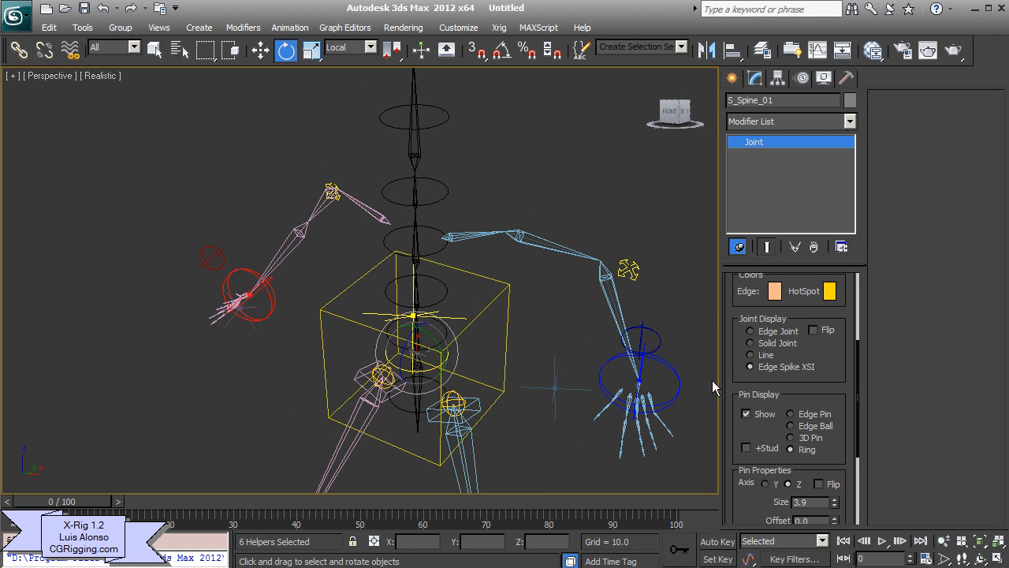
middle_drag(712, 380, 669, 368)
alt+middle_drag(397, 345, 706, 389)
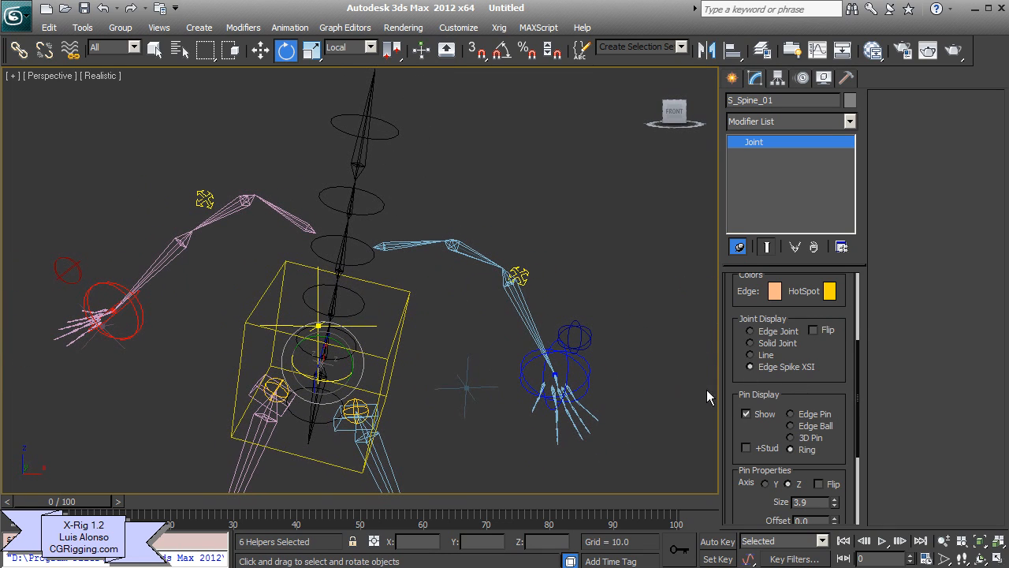
click(776, 332)
Set the joint display of the six body joints to Solid Joint and deselect them
click(776, 344)
mouse_move(574, 341)
alt+middle_down()
mouse_move(462, 313)
mouse_move(491, 305)
alt+middle_up()
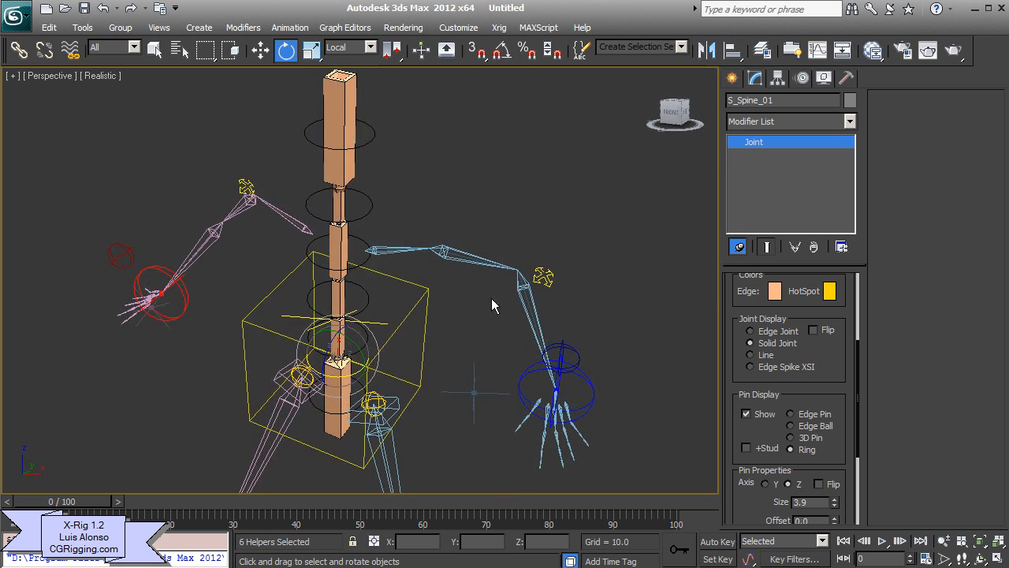
click(444, 194)
Select only S_Spine_03, unpin the modifier stack and set the joint's radius to 1.712
click(342, 243)
click(740, 248)
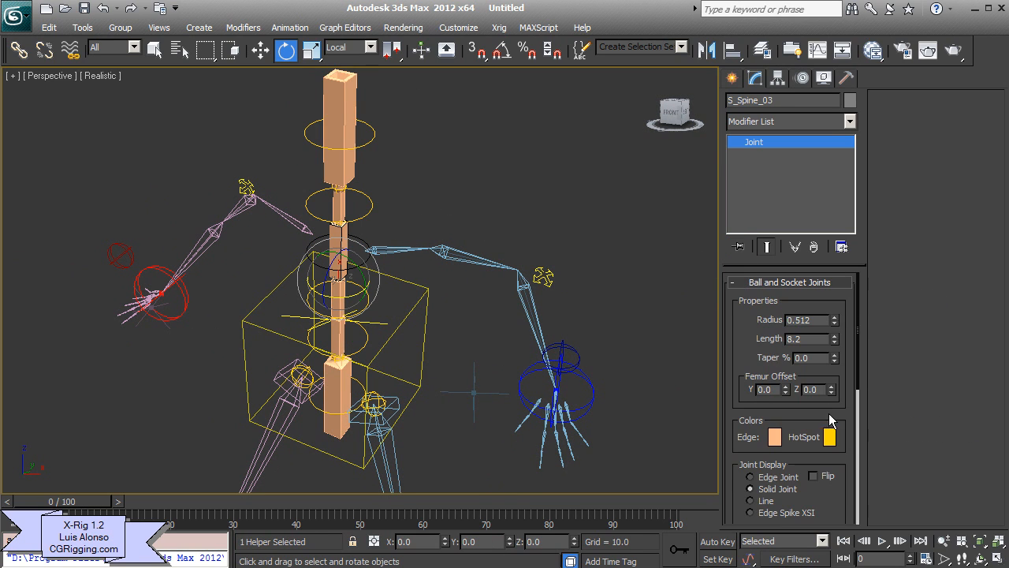
mouse_move(839, 328)
mouse_down()
mouse_move(838, 314)
mouse_move(838, 326)
mouse_up()
drag(835, 322, 835, 310)
alt+middle_drag(441, 298, 428, 267)
Enlarge the radius of the S_neck joint and set the S_head joint's radius to 2.831
click(351, 190)
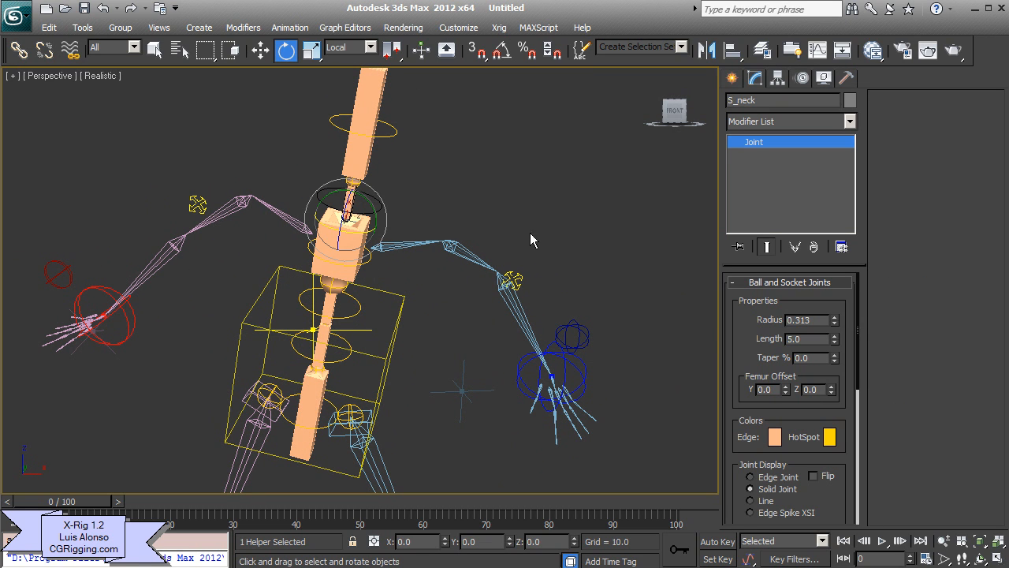
drag(833, 325, 836, 303)
click(366, 173)
scroll(435, 269, down, 4)
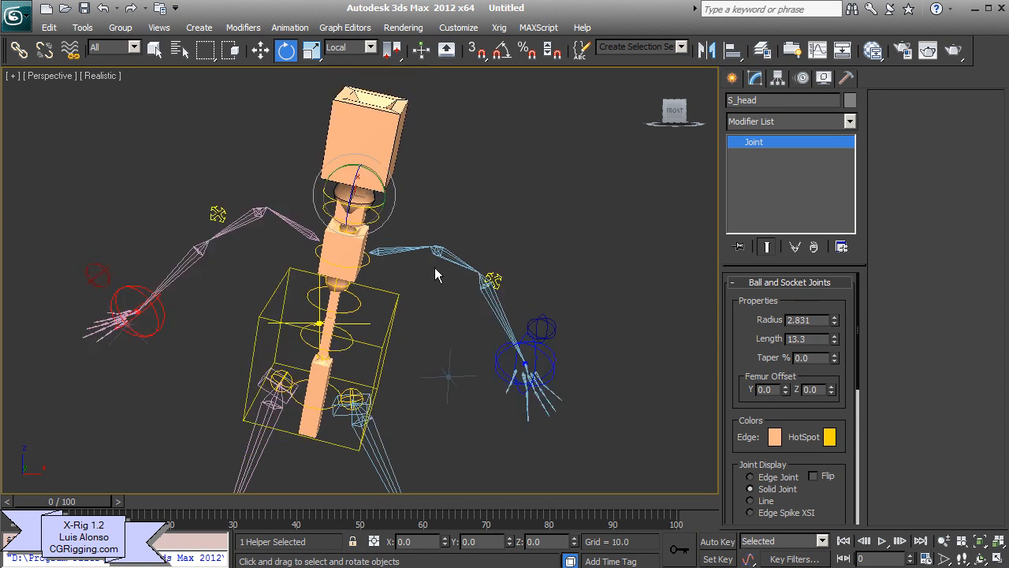
Select the S_Spine_02 joint and look over its joint display and pin settings
middle_drag(430, 343, 395, 309)
click(394, 309)
alt+middle_drag(371, 355, 393, 426)
scroll(392, 426, up, 3)
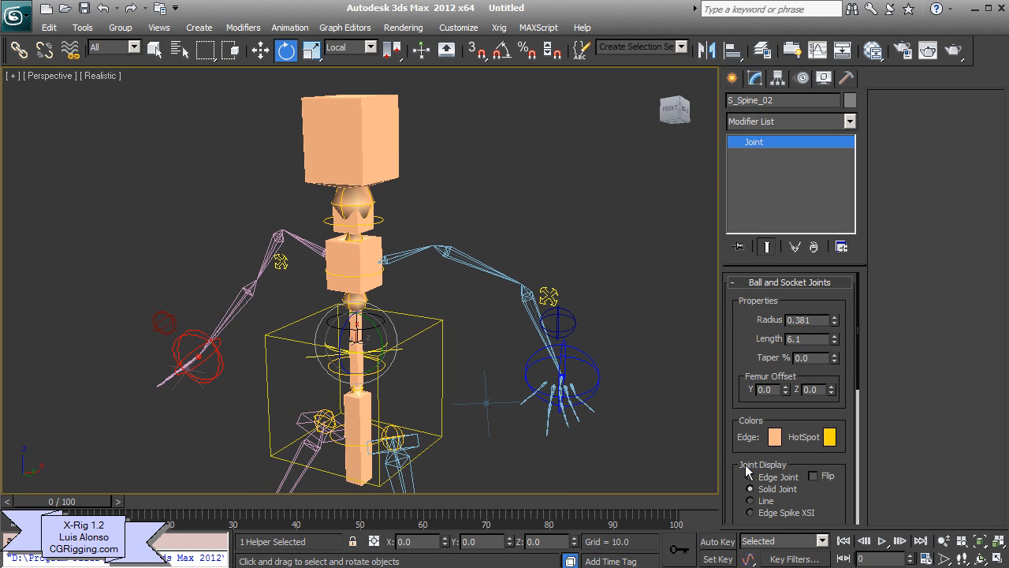
scroll(745, 465, down, 5)
alt+middle_drag(504, 379, 425, 323)
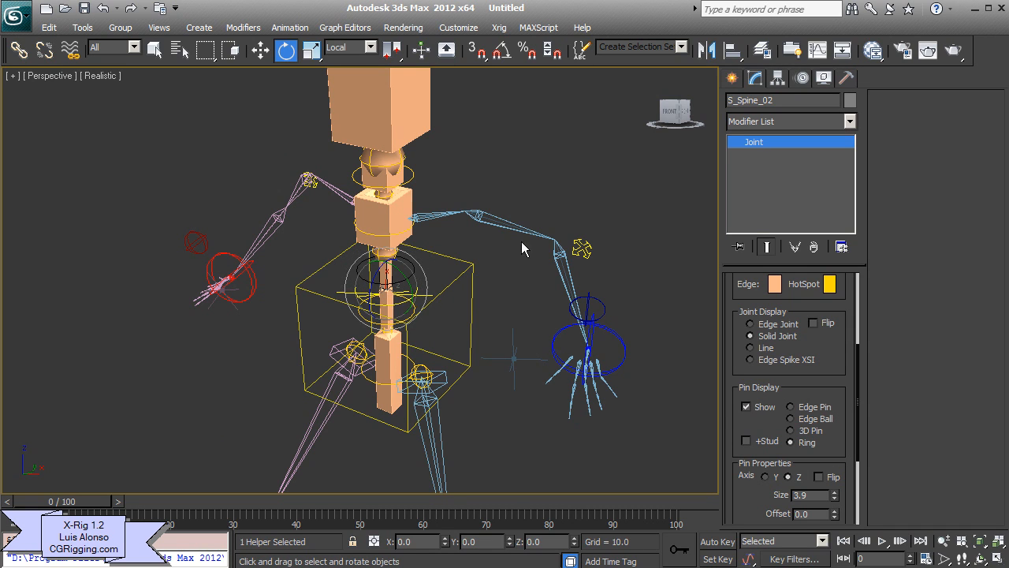
alt+middle_drag(521, 241, 383, 276)
Change the pin of S_Spine_03 to a 3D Pin with size 2.6 and offset 21.7
click(403, 278)
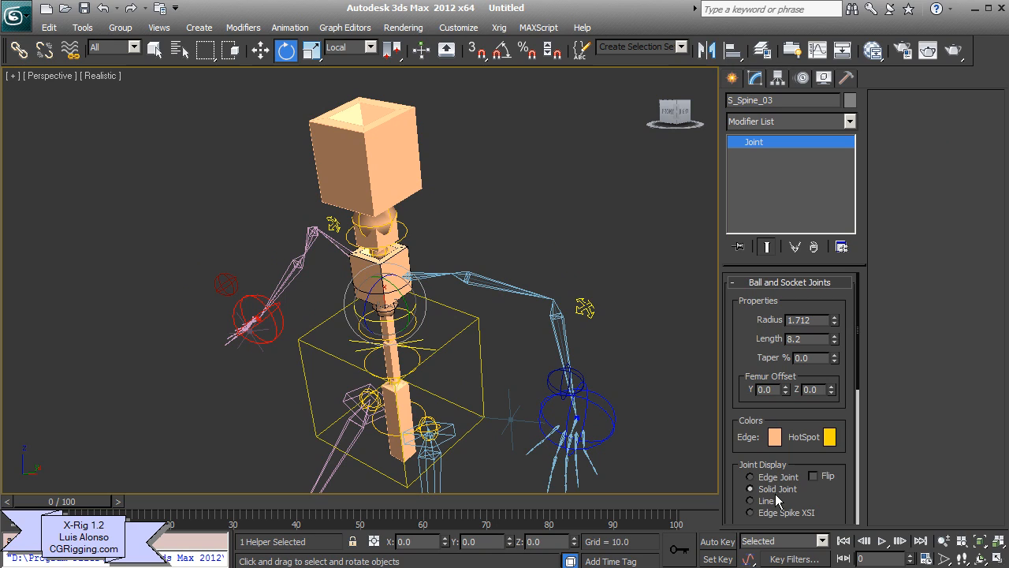
scroll(775, 495, down, 5)
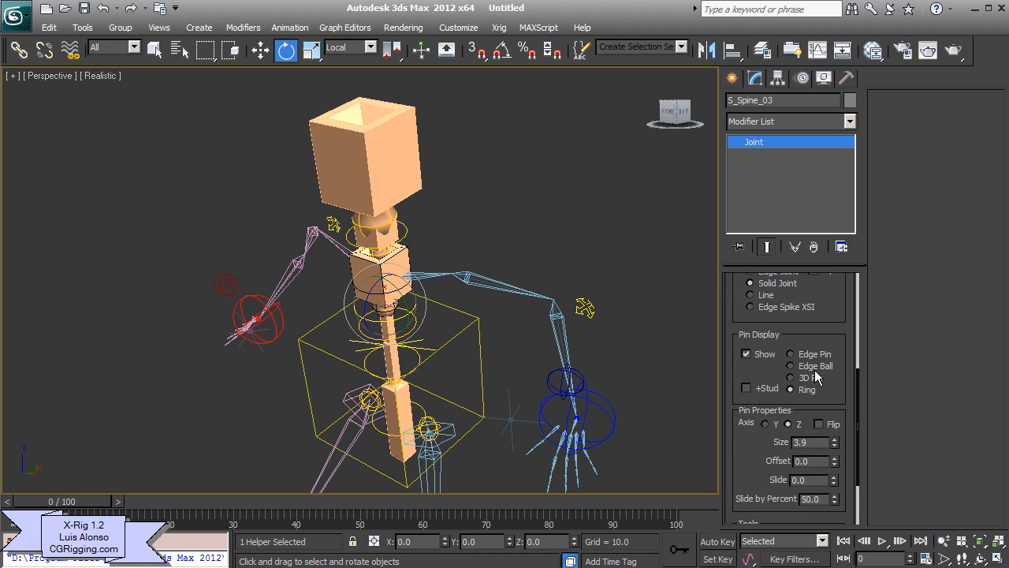
click(812, 379)
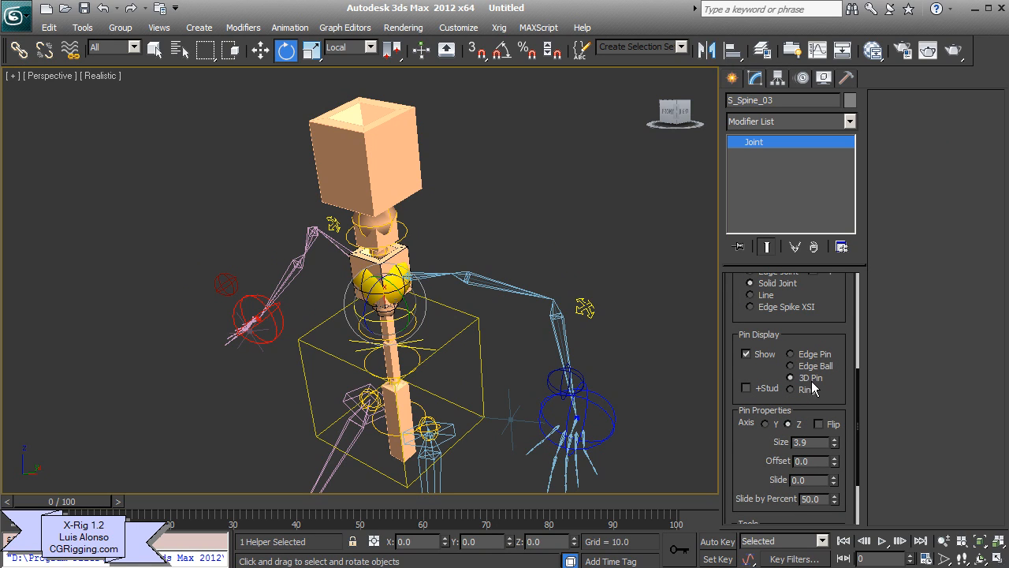
drag(835, 442, 832, 370)
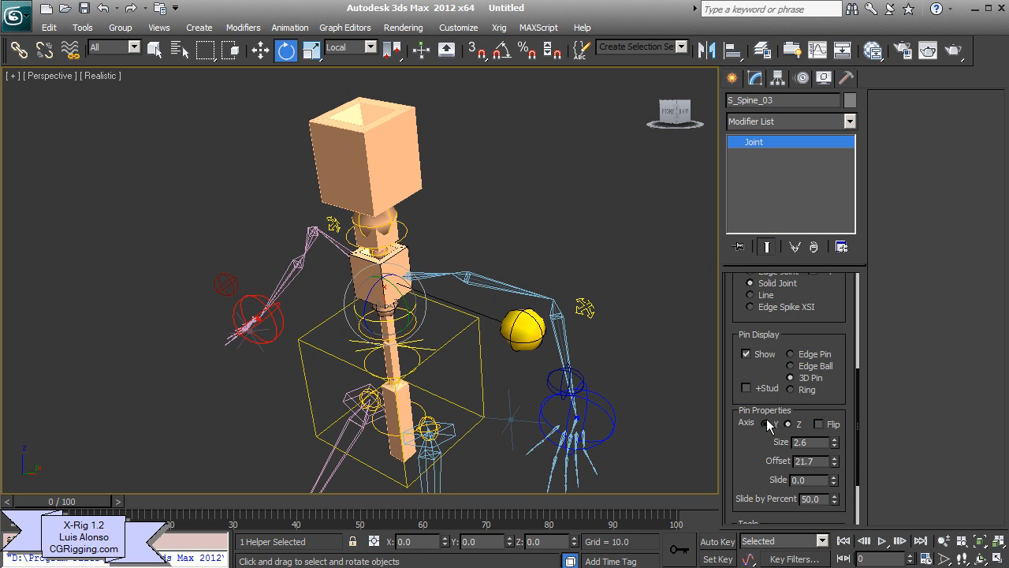
Set the S_Spine_03 pin axis to Y and flip it so the ball sits behind the back
click(765, 423)
click(818, 423)
alt+middle_drag(625, 372, 593, 366)
click(563, 289)
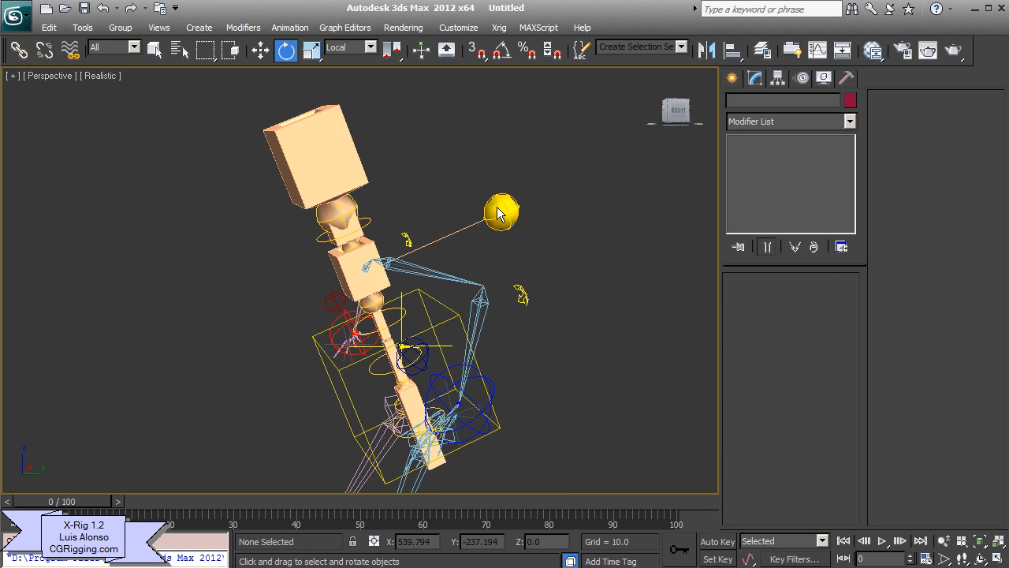
Select S_Spine_03 by its 3D pin and rotate the upper body with it
click(498, 209)
mouse_move(476, 314)
alt+middle_down()
mouse_move(503, 316)
mouse_move(490, 317)
alt+middle_up()
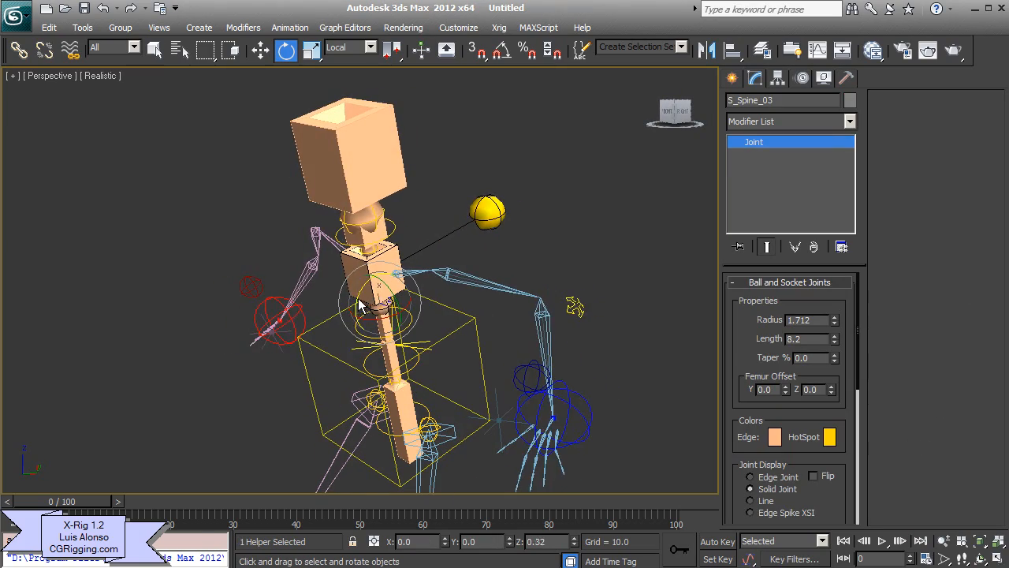
drag(359, 298, 416, 239)
alt+middle_drag(416, 239, 450, 181)
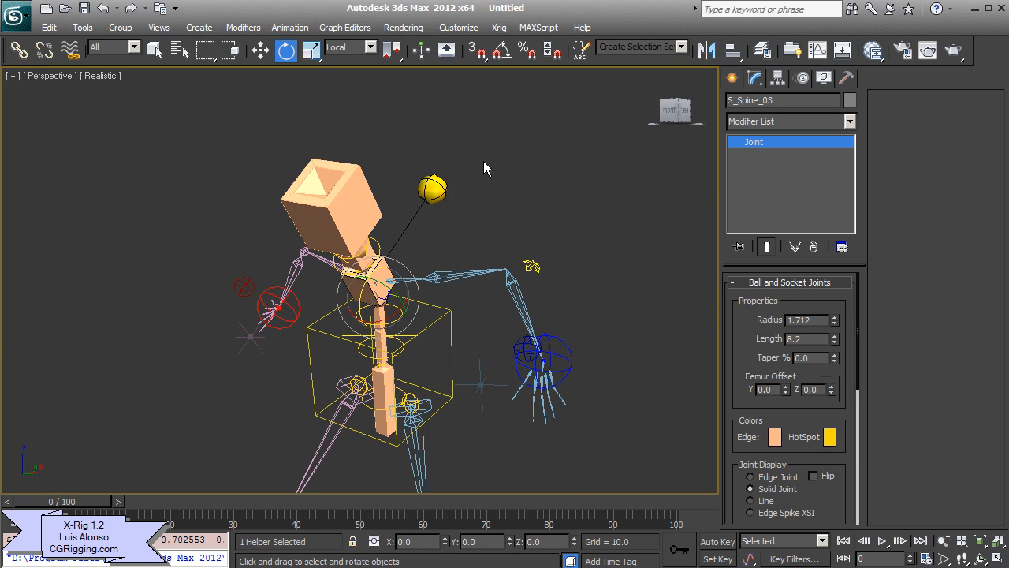
alt+middle_drag(464, 219, 400, 366)
alt+middle_drag(458, 351, 426, 177)
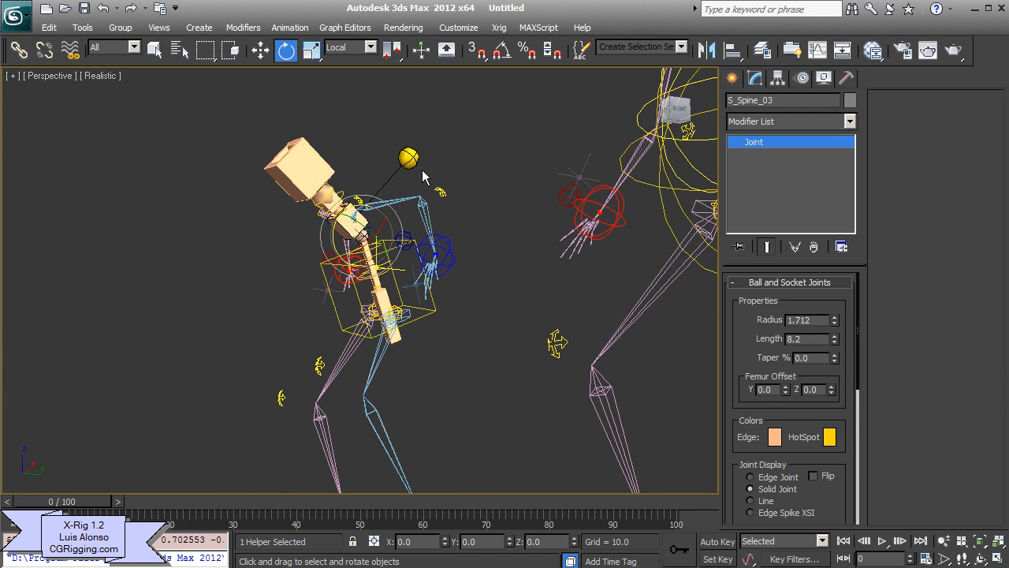
alt+middle_drag(338, 286, 392, 286)
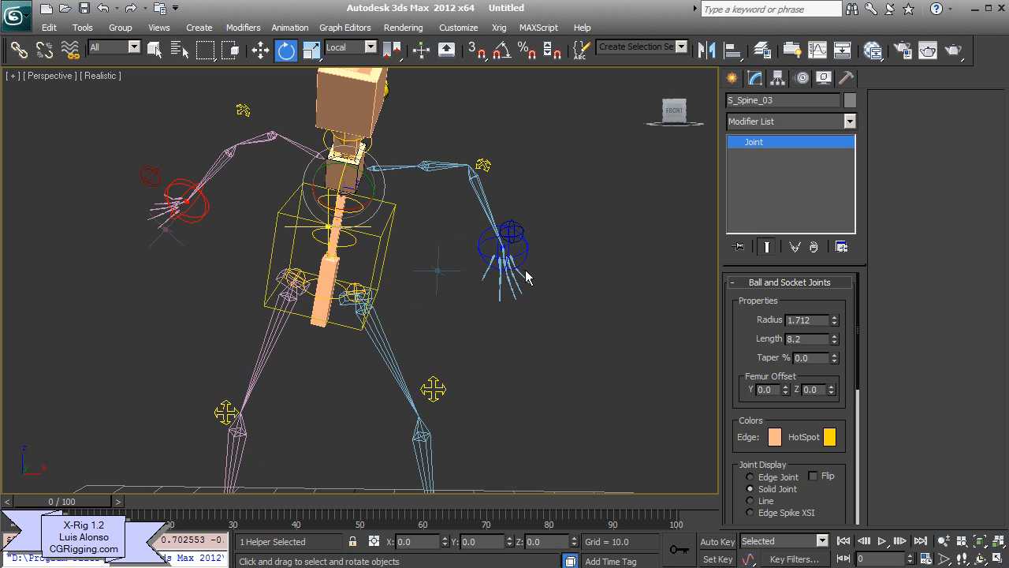
alt+middle_drag(461, 353, 421, 283)
Select the Master circle at the posed rig's feet and add an Animation Depot modifier to it
scroll(421, 285, down, 4)
middle_drag(413, 371, 448, 374)
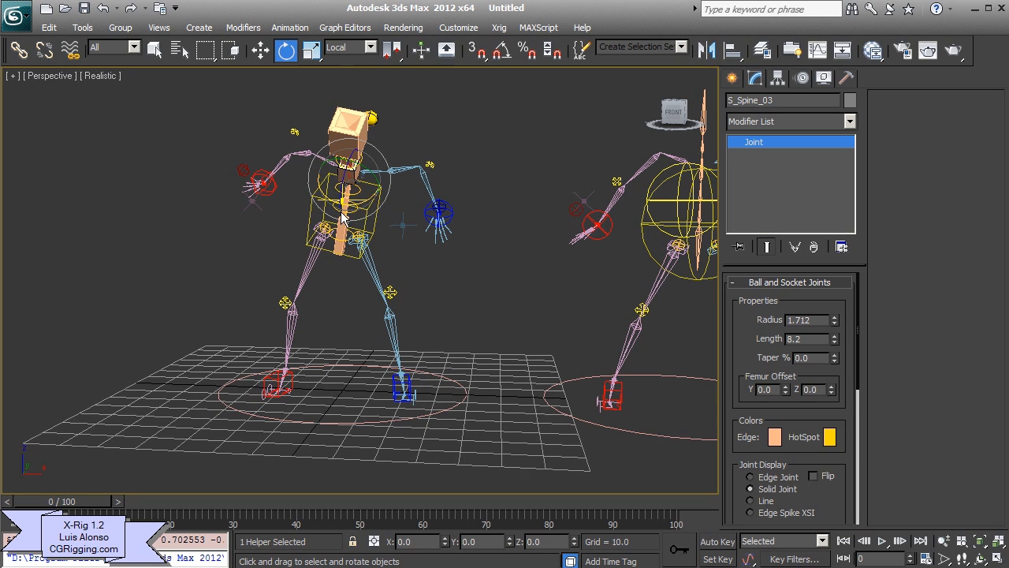
click(444, 413)
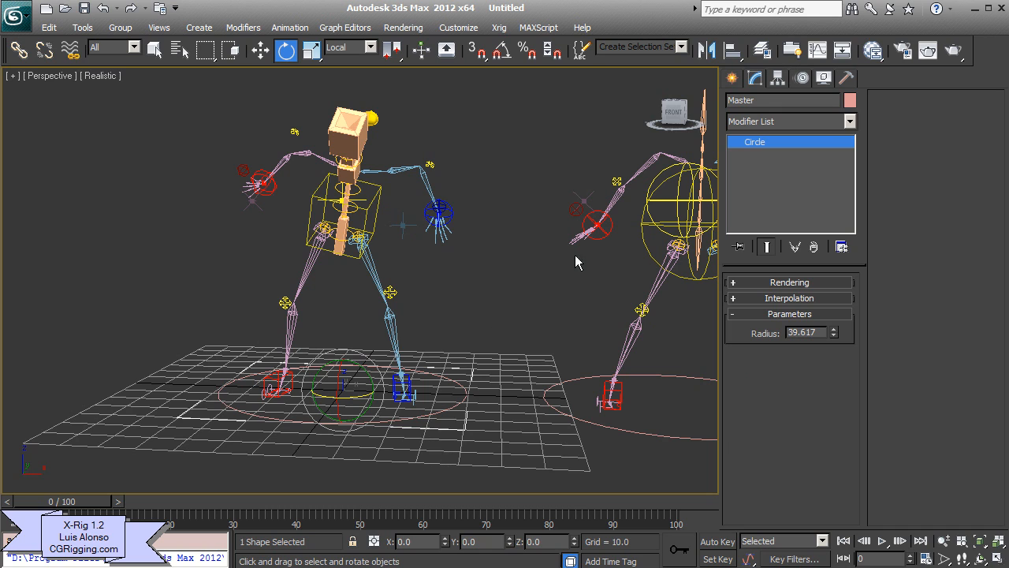
click(849, 120)
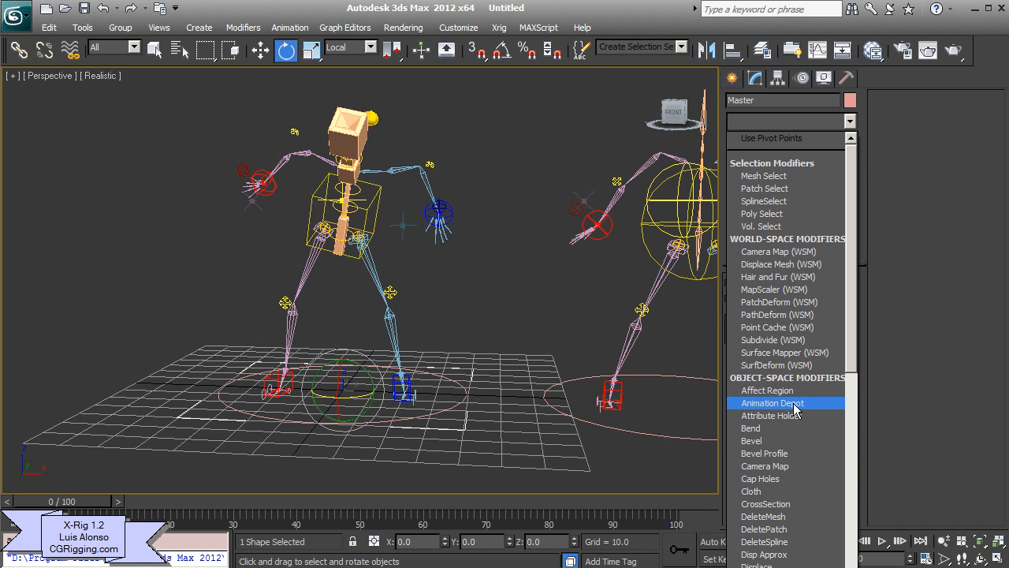
click(798, 404)
alt+middle_drag(345, 385, 635, 344)
Look over the Animation Depot location, thumbnail, pose load and save options, and expand its Tools section
mouse_move(729, 350)
mouse_down()
mouse_move(729, 321)
mouse_move(731, 345)
mouse_up()
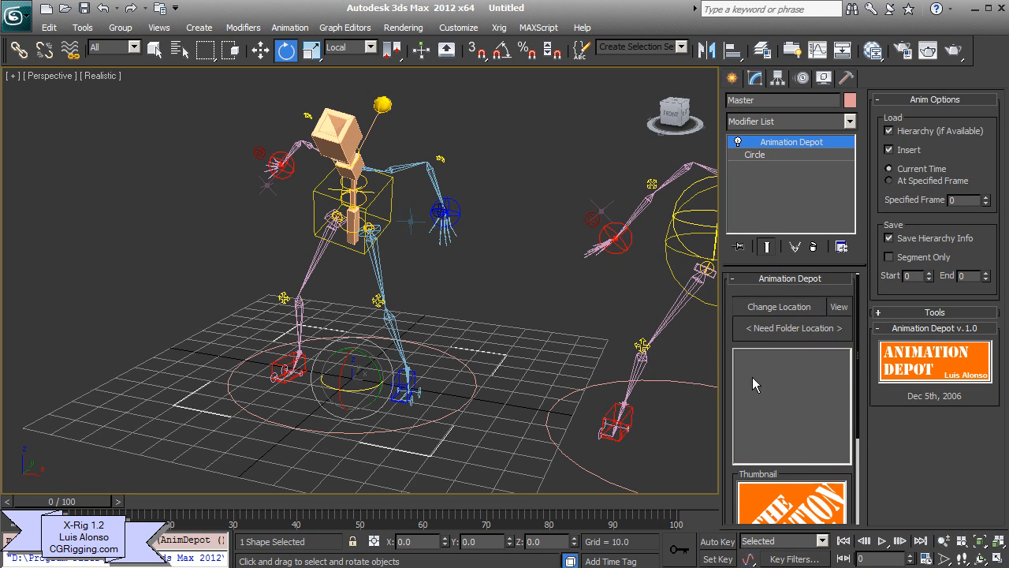
drag(730, 404, 729, 297)
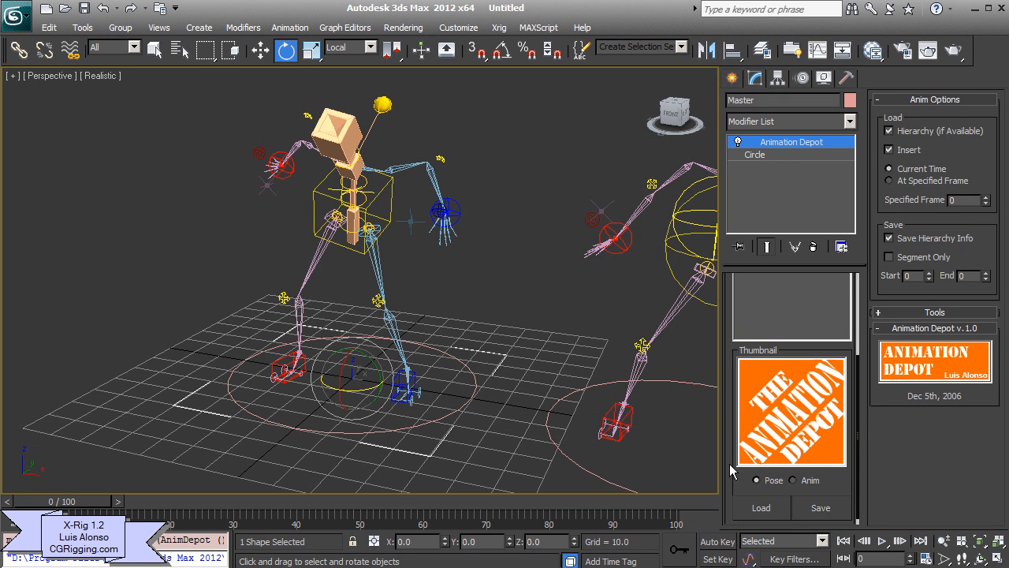
middle_drag(583, 334, 560, 343)
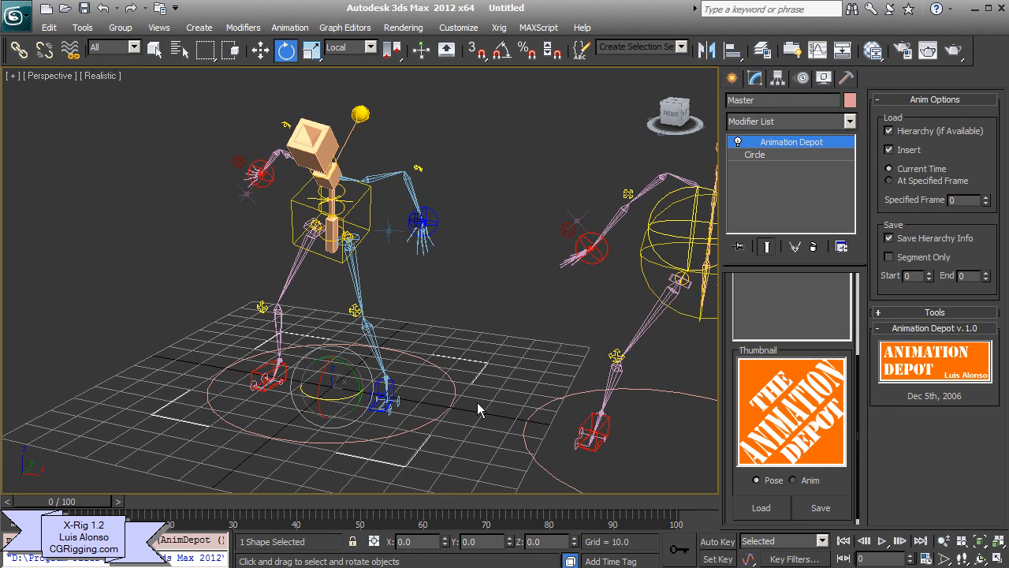
middle_drag(478, 409, 471, 380)
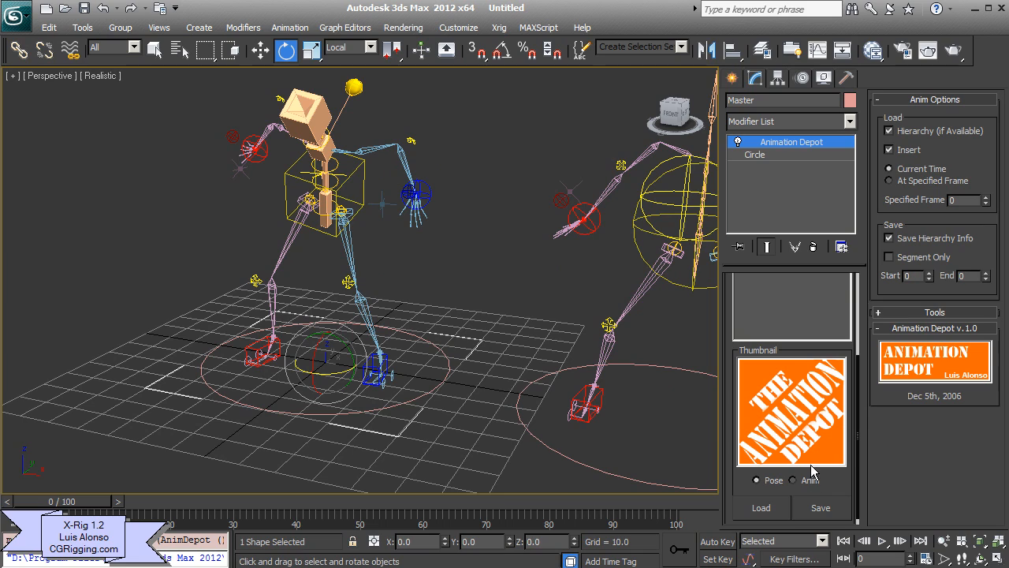
click(927, 315)
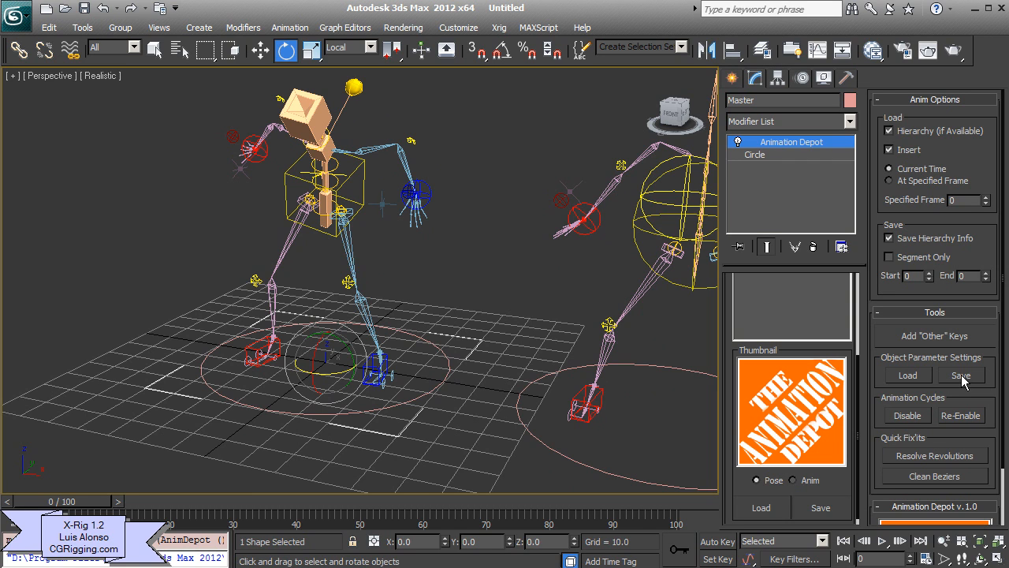
middle_drag(436, 431, 426, 462)
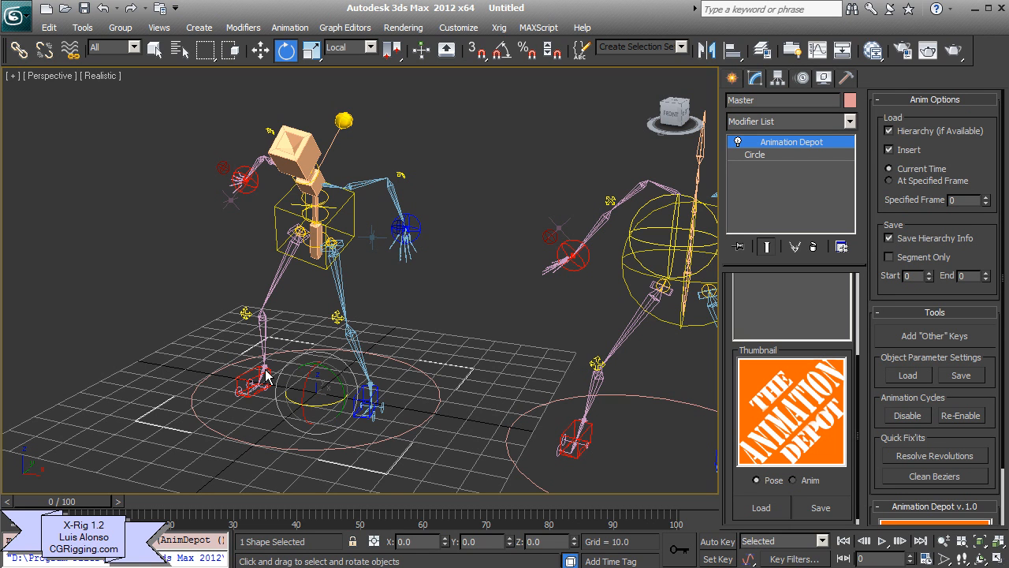
Select the L_foreArm joint and set its length to 19.072
alt+middle_drag(340, 266, 319, 222)
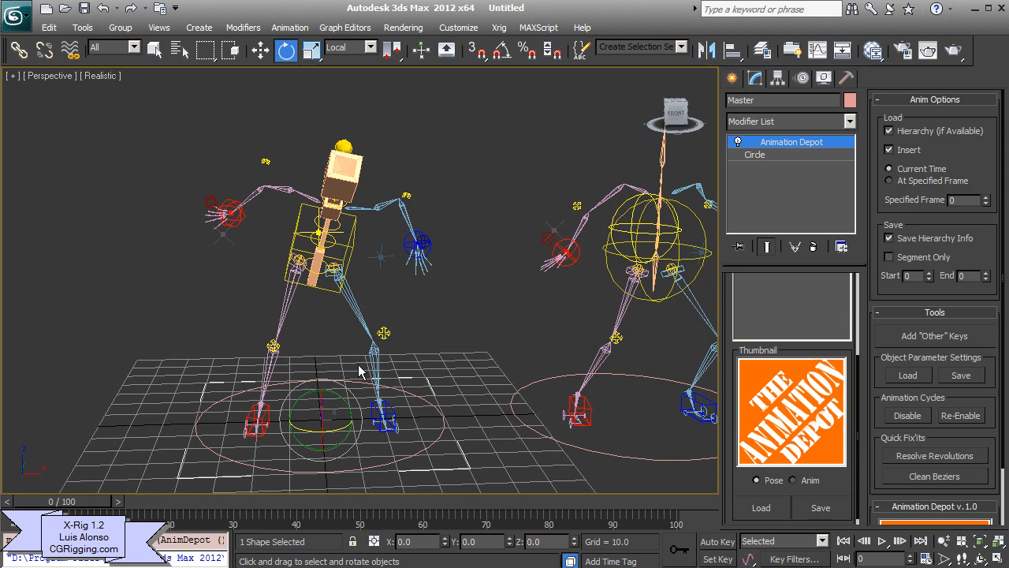
alt+middle_drag(363, 372, 263, 312)
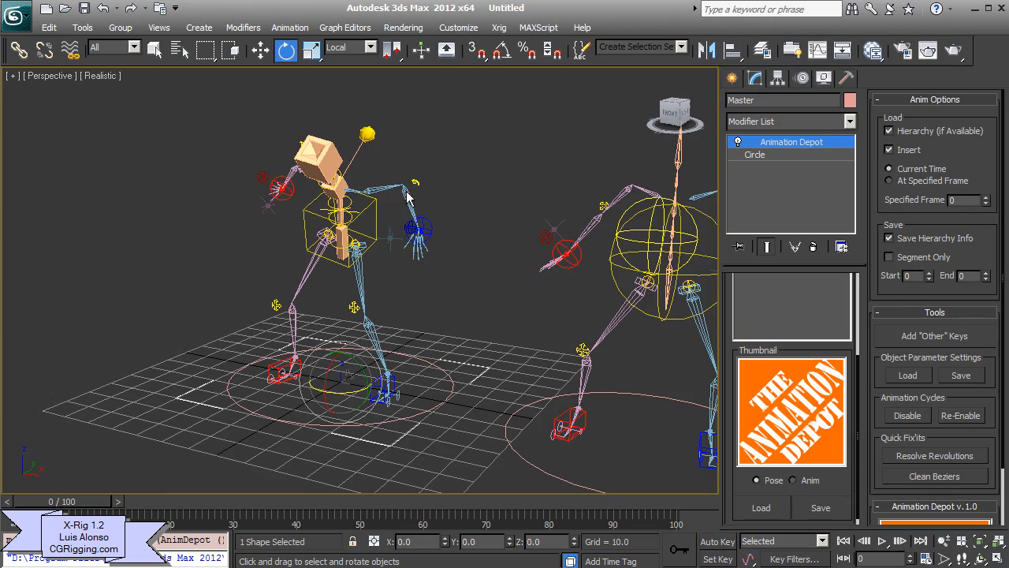
alt+middle_drag(363, 283, 462, 219)
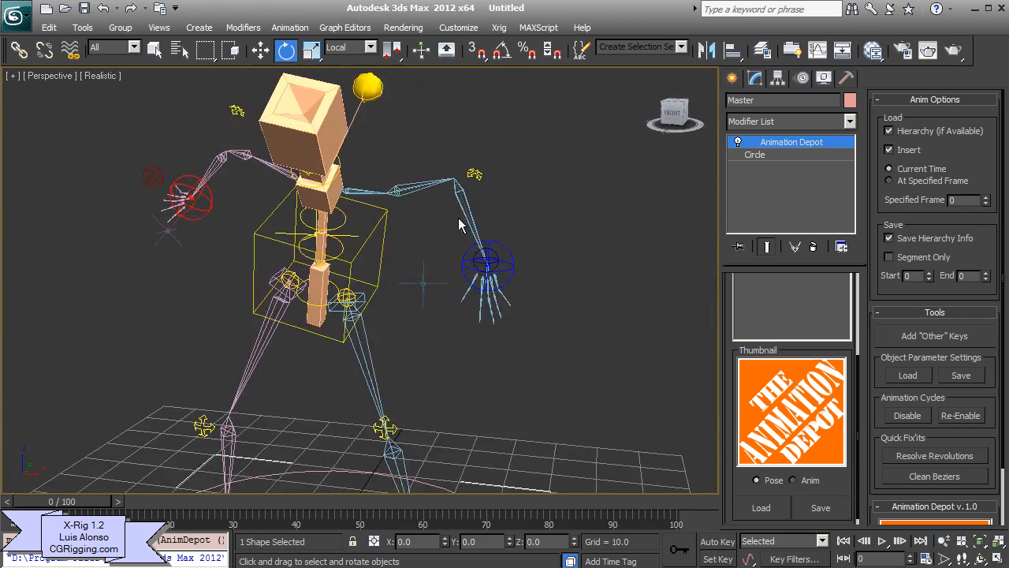
click(454, 202)
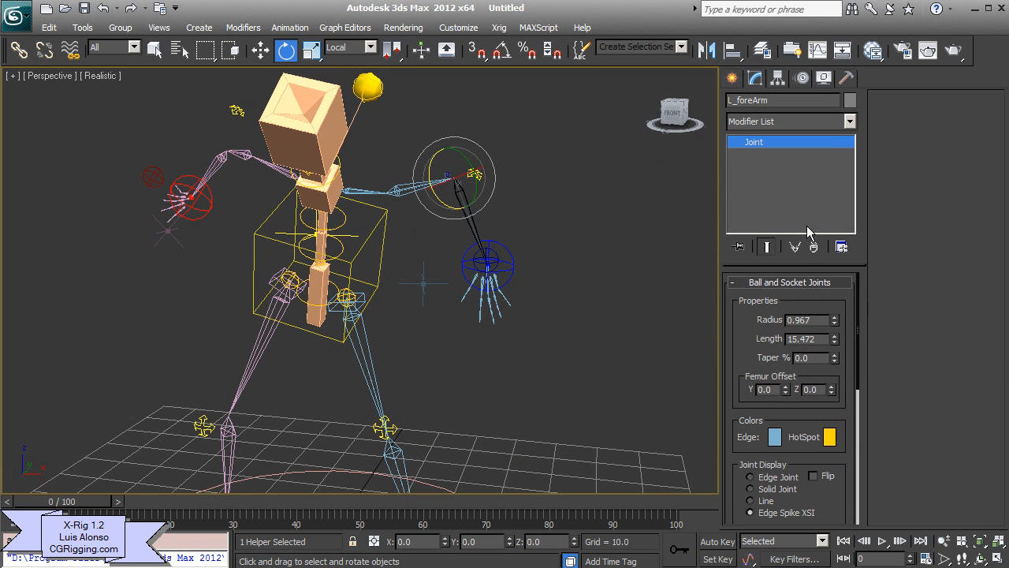
drag(835, 339, 832, 315)
mouse_move(522, 313)
alt+middle_down()
mouse_move(544, 294)
mouse_move(504, 312)
alt+middle_up()
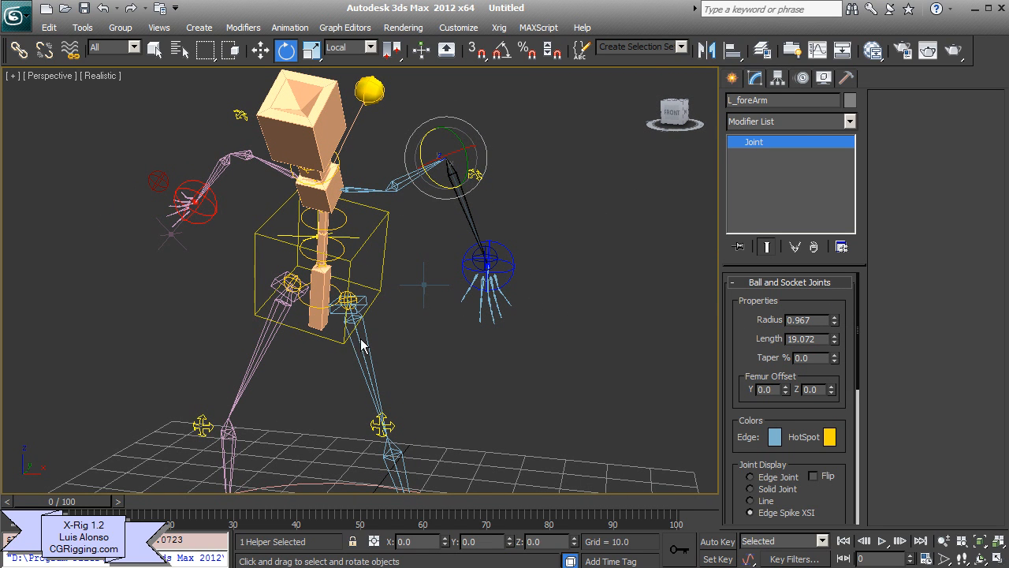
Open the X-Rig Wizard and browse its anatomy reference images, including Arms_photo, back_toe_touching, clavicle and pelvis_side_bend, and close the wizard
alt+middle_drag(363, 345, 295, 204)
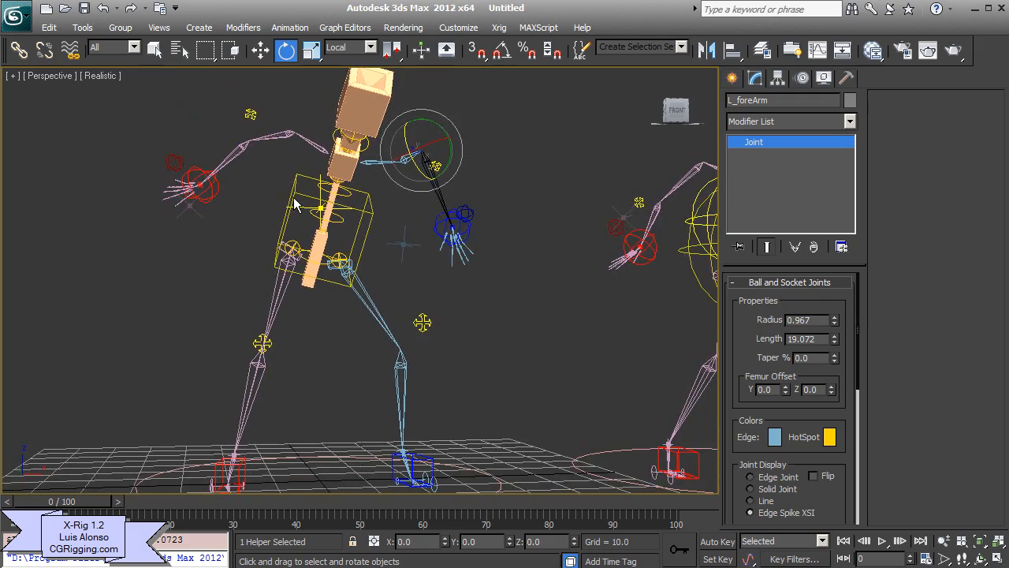
alt+middle_drag(415, 225, 359, 276)
click(499, 28)
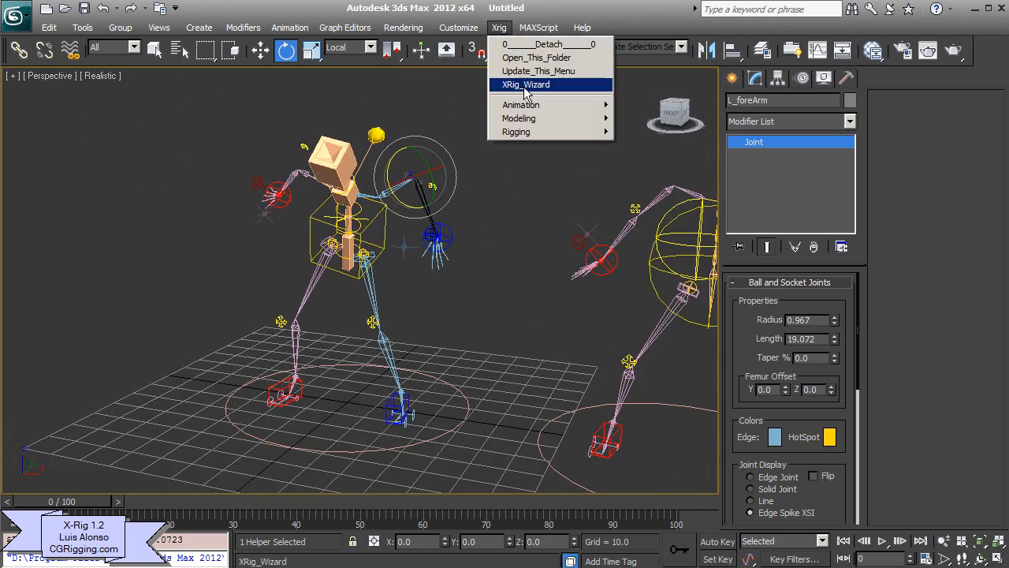
click(524, 85)
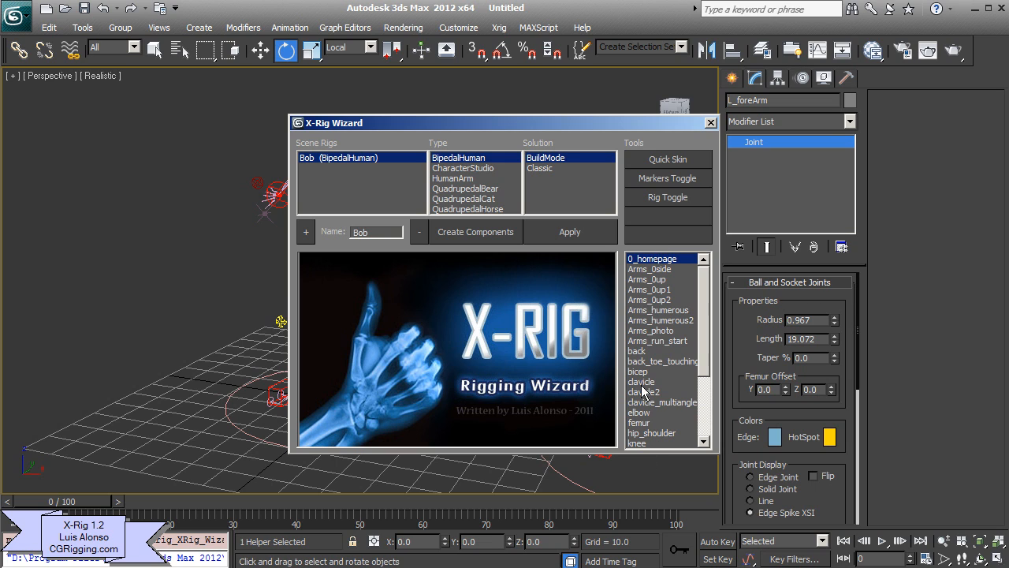
click(655, 330)
click(676, 361)
click(667, 382)
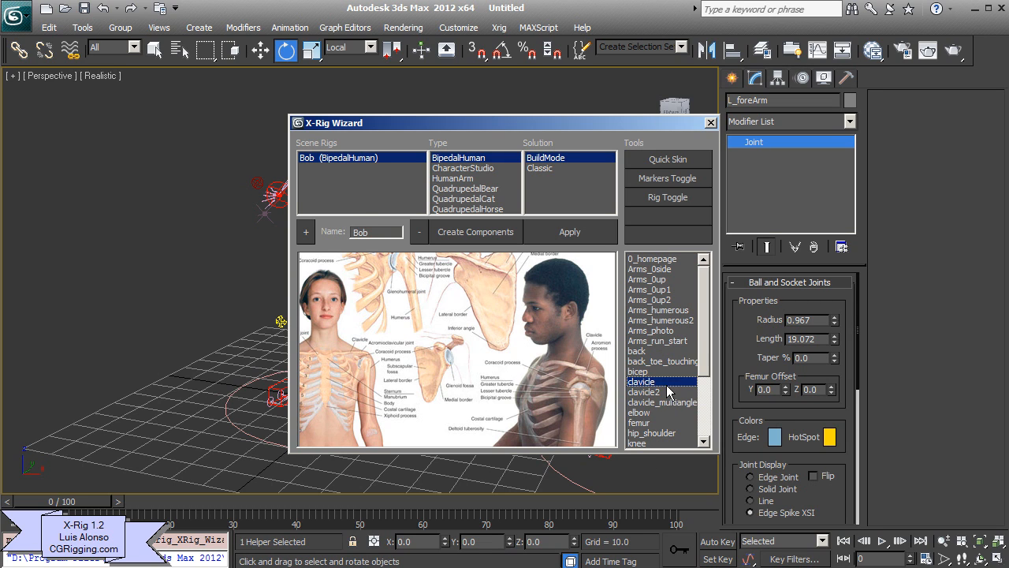
drag(699, 367, 707, 422)
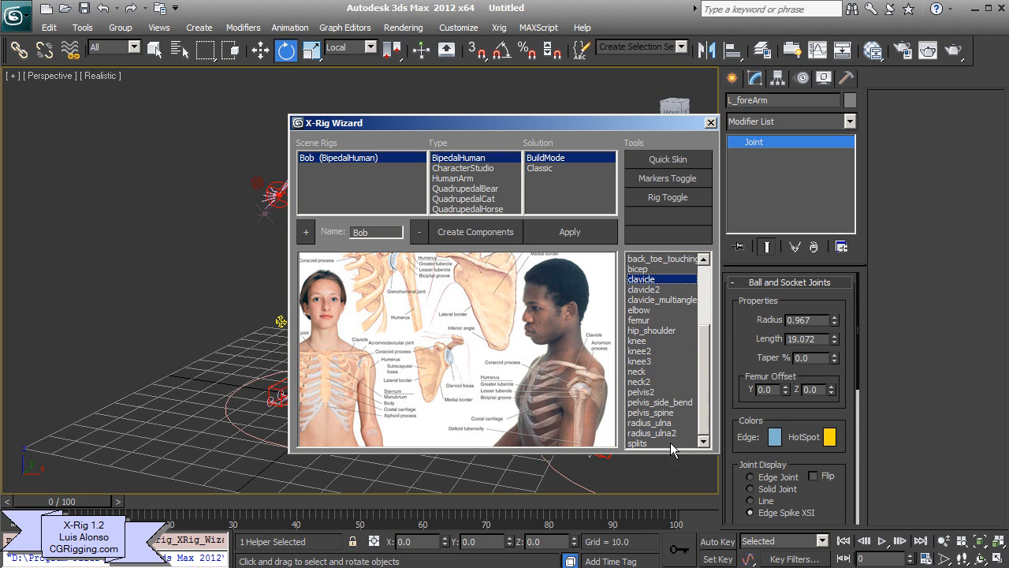
click(659, 402)
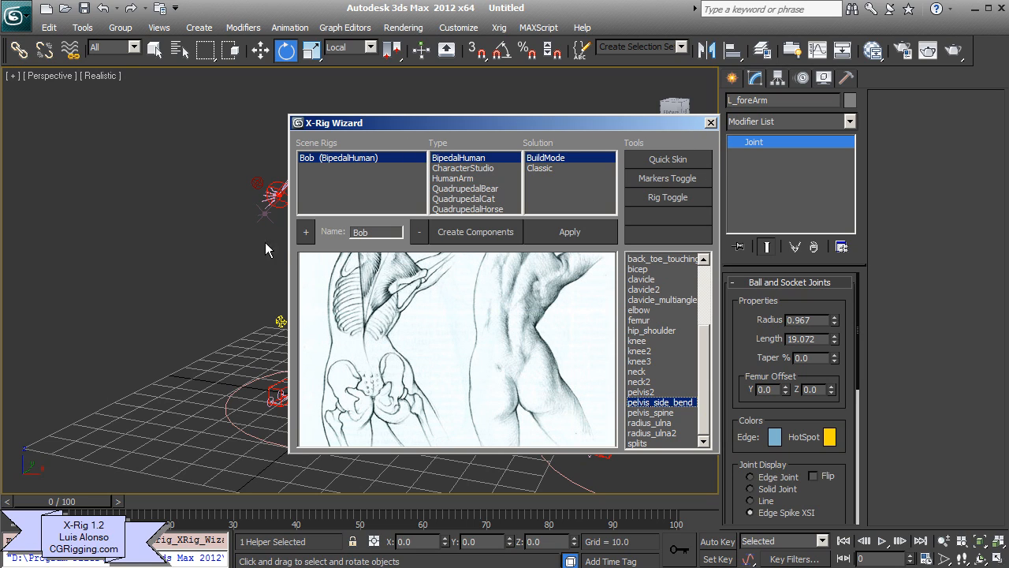
click(710, 124)
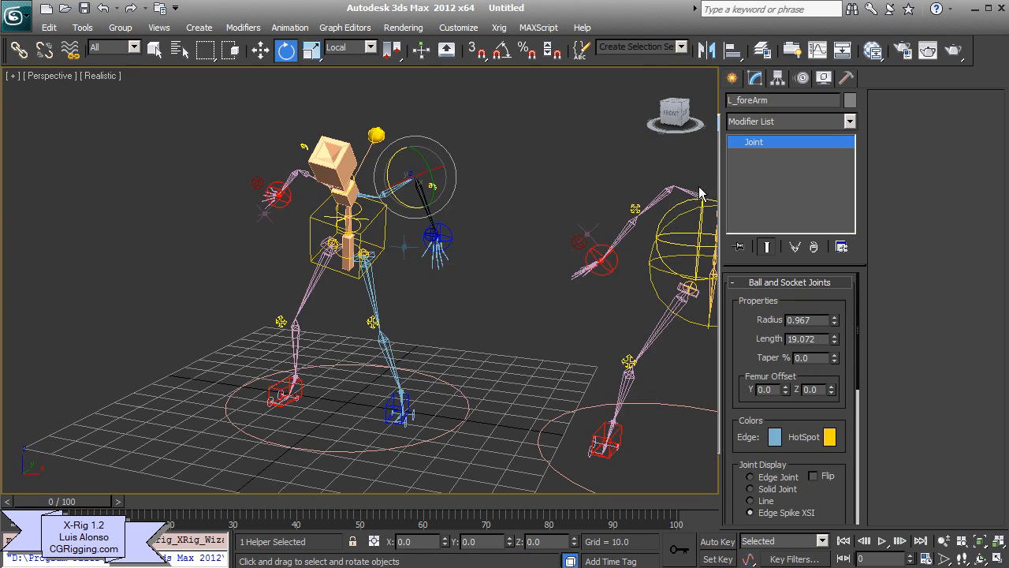
Examine the posed rig's spine, arms and legs from several angles and distances in the perspective view
middle_drag(384, 247, 352, 298)
scroll(316, 361, up, 4)
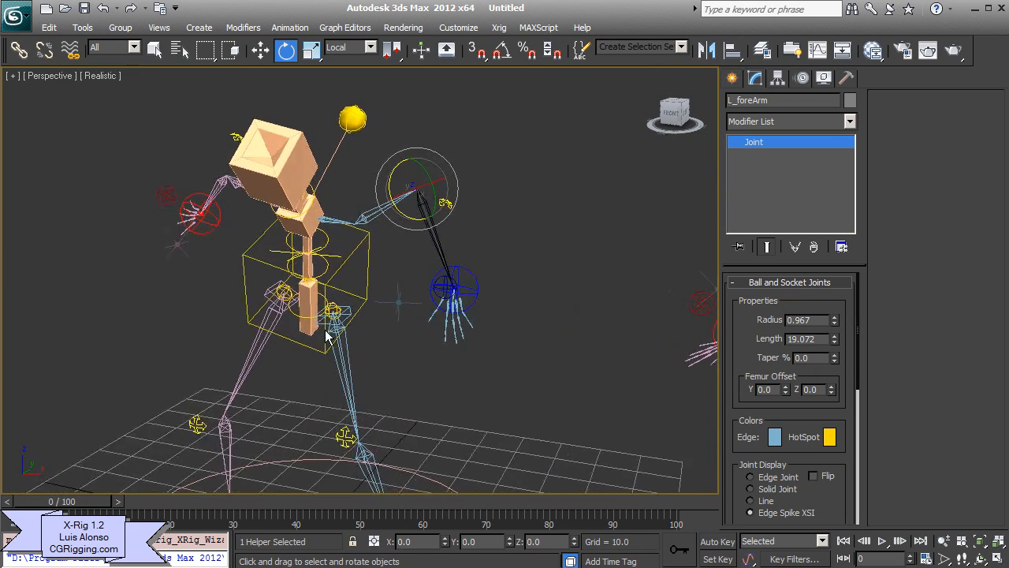
alt+middle_drag(327, 331, 340, 332)
middle_drag(340, 369, 353, 336)
scroll(372, 247, down, 3)
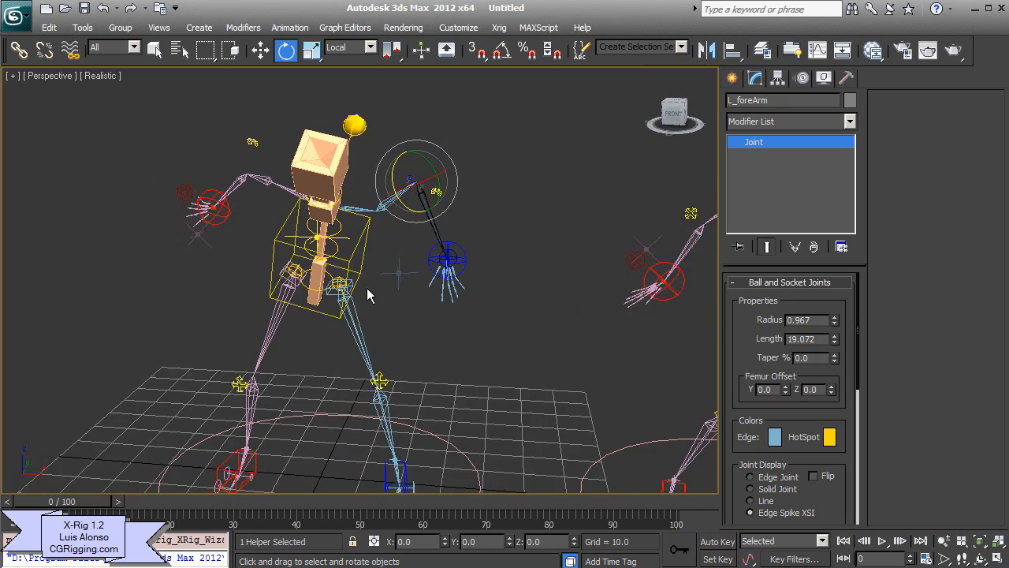
middle_drag(365, 283, 379, 255)
scroll(377, 235, down, 3)
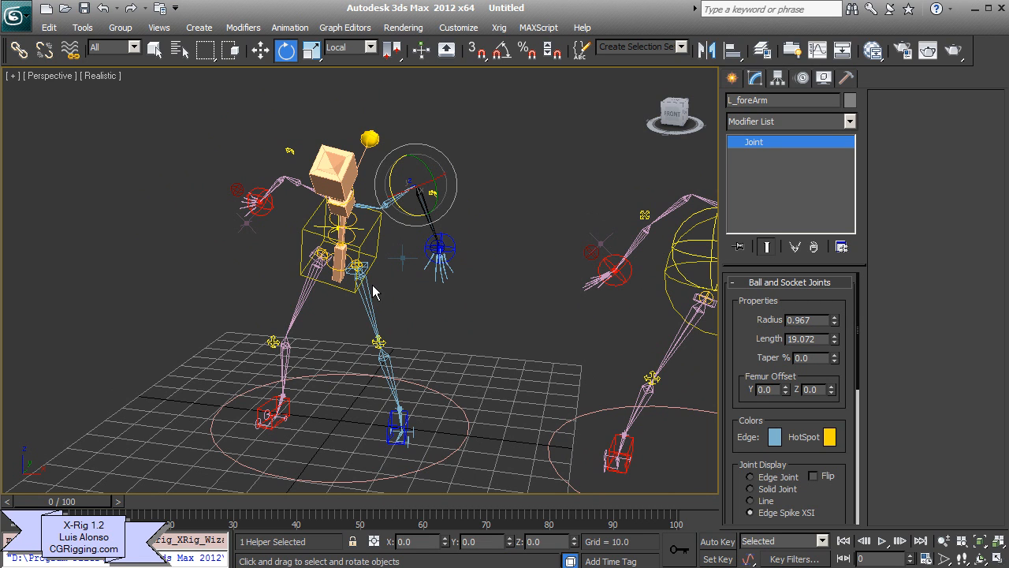
middle_drag(372, 347, 382, 343)
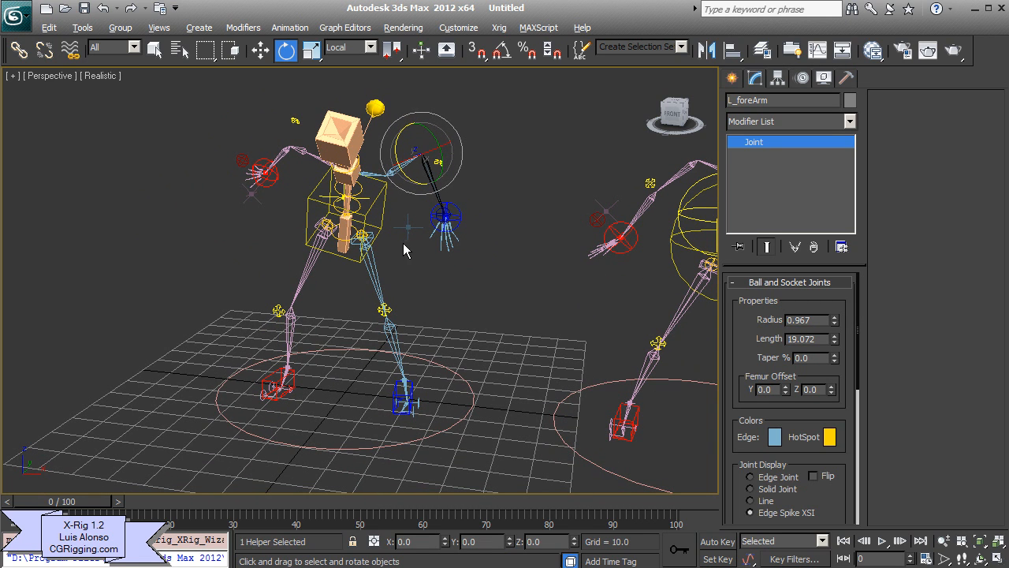
alt+middle_drag(403, 242, 422, 212)
alt+middle_drag(346, 335, 379, 322)
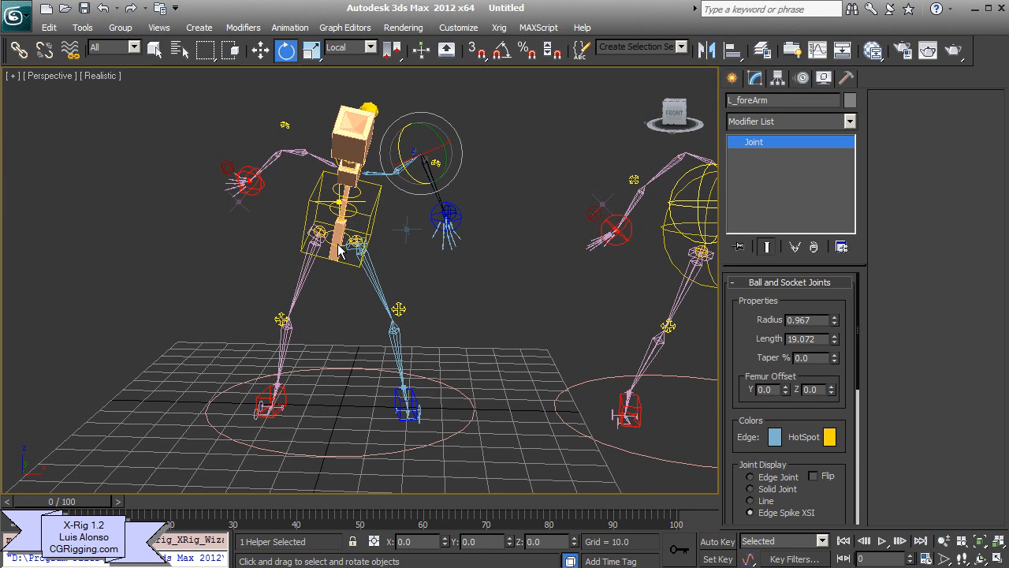
scroll(340, 250, up, 5)
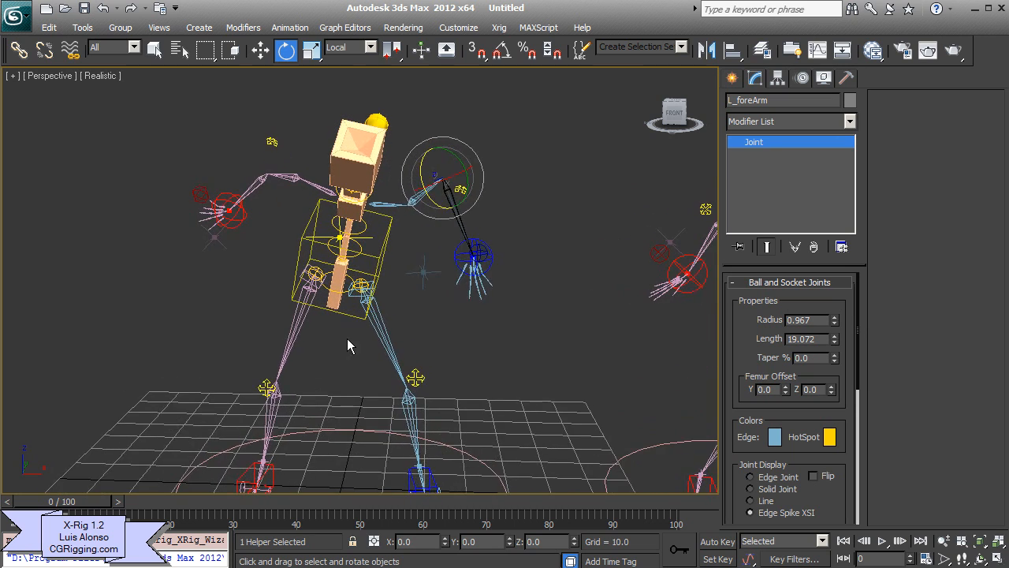